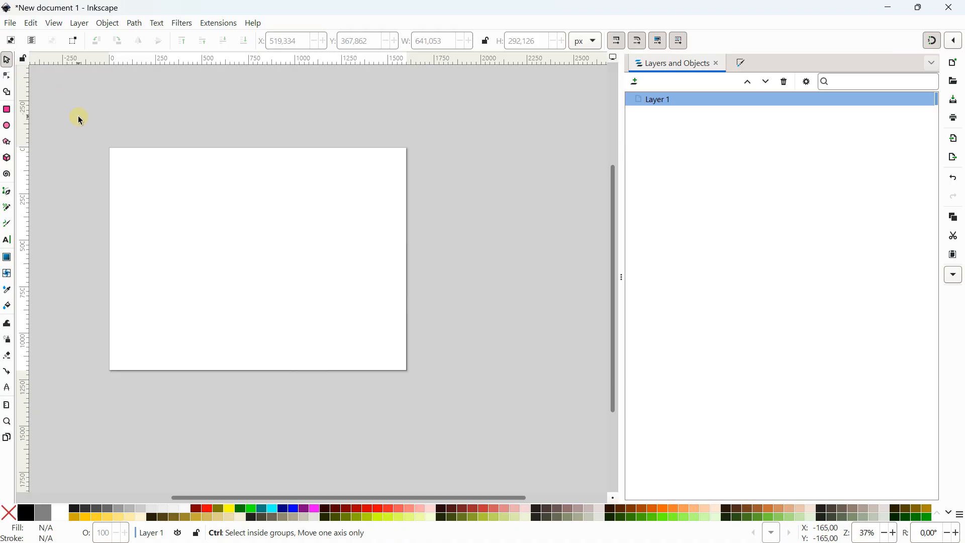
# Step: Draw a rectangle about 784 by 373 px in the upper-left part of the page
pyautogui.scroll(1, 78, 119)
pyautogui.moveTo(93, 137); pyautogui.dragTo(69, 97)
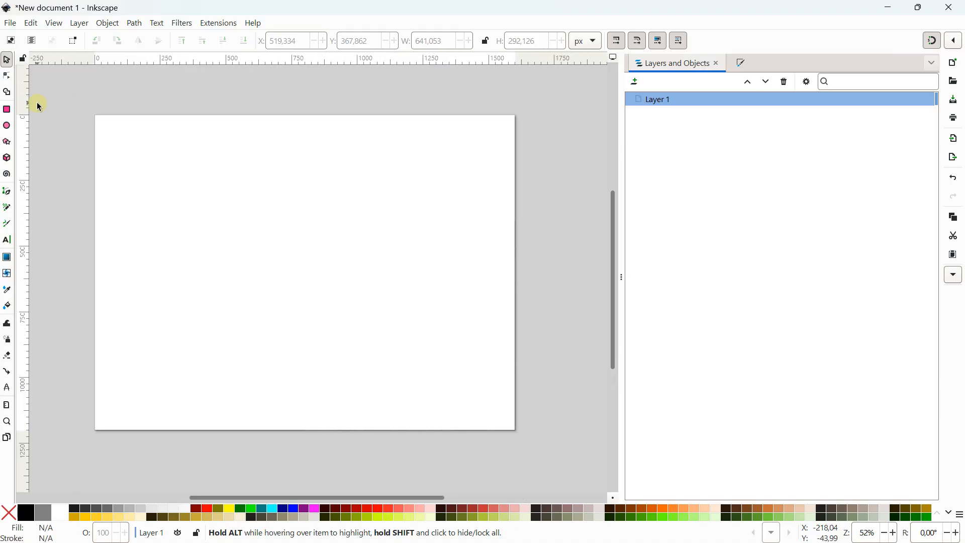
pyautogui.click(7, 109)
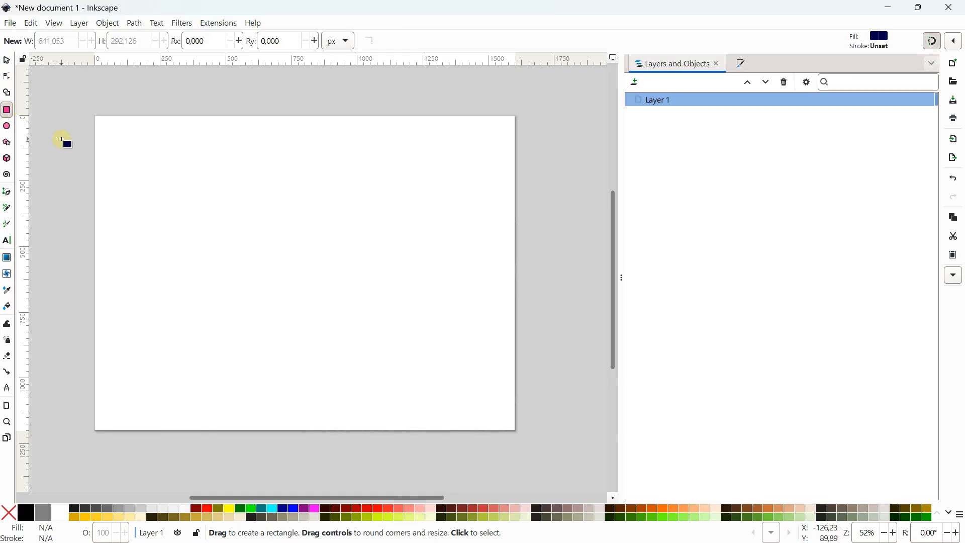
pyautogui.moveTo(168, 180); pyautogui.dragTo(372, 277)
pyautogui.scroll(1, 209, 220)
pyautogui.scroll(-1, 209, 220)
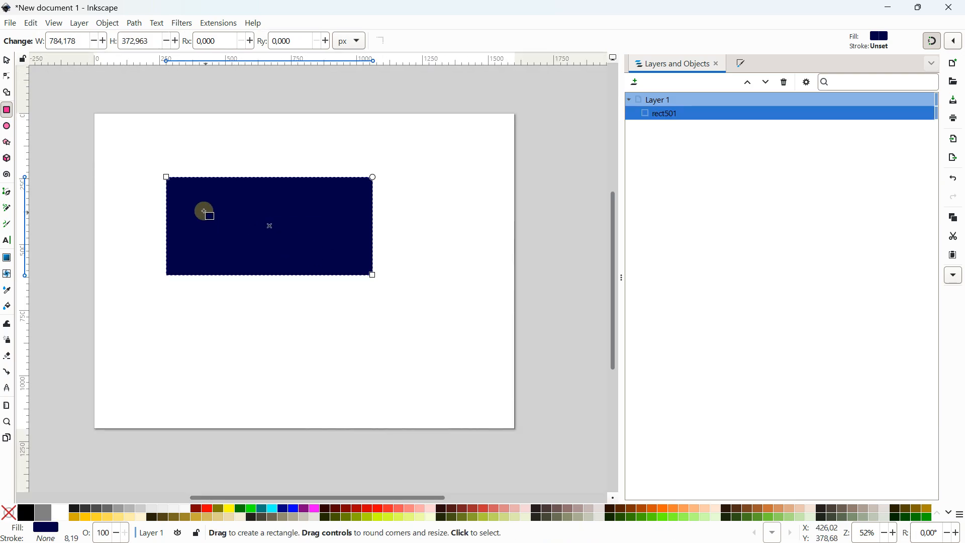
# Step: Select the dark blue rectangle and change its fill to red
pyautogui.click(7, 60)
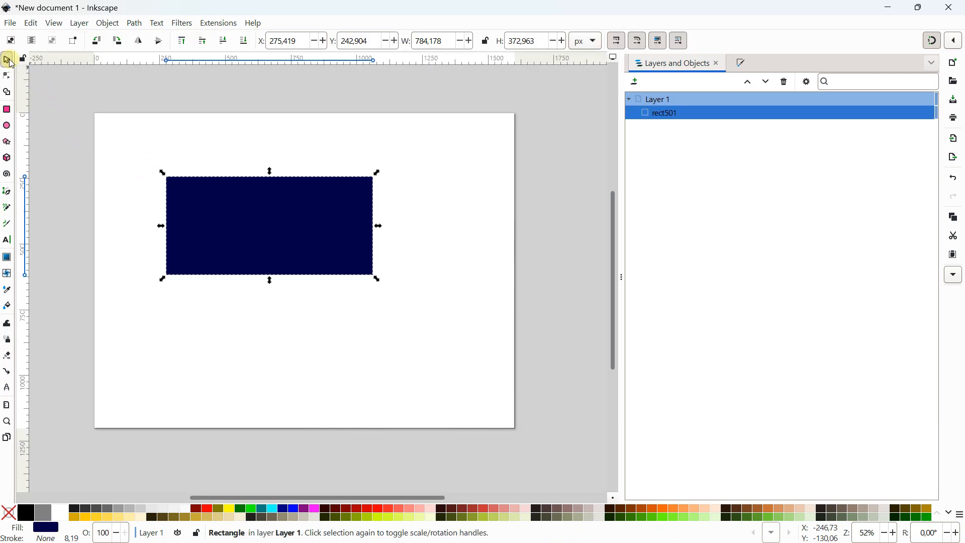
pyautogui.click(275, 146)
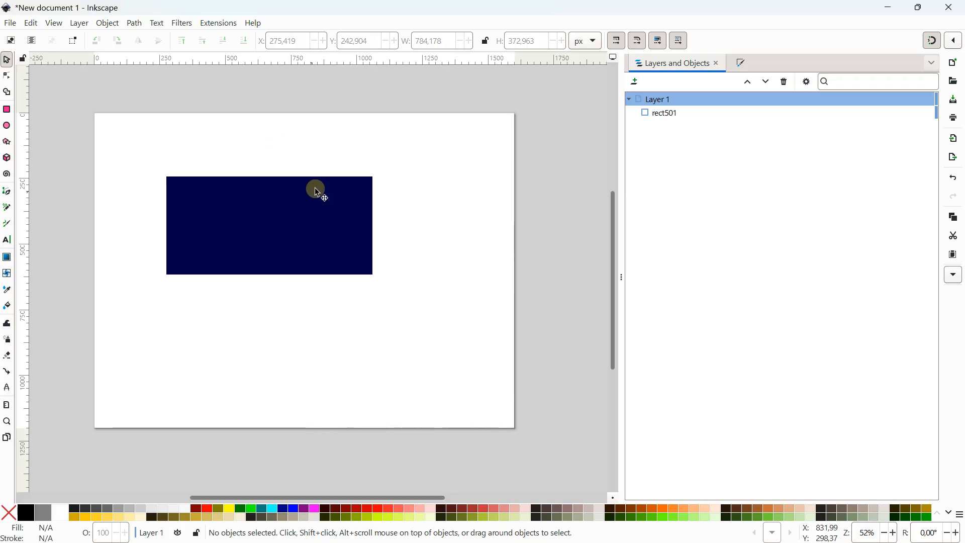
pyautogui.scroll(1, 265, 215)
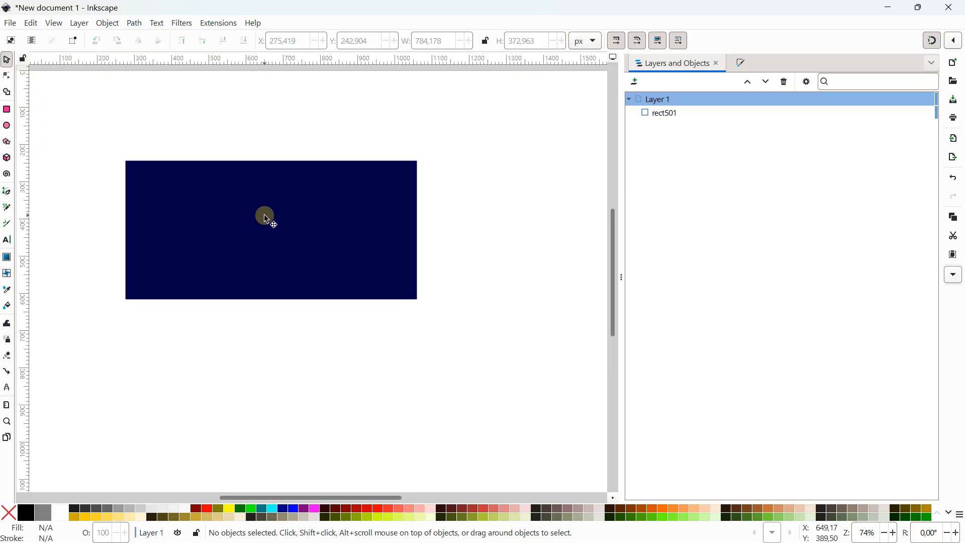
pyautogui.click(294, 214)
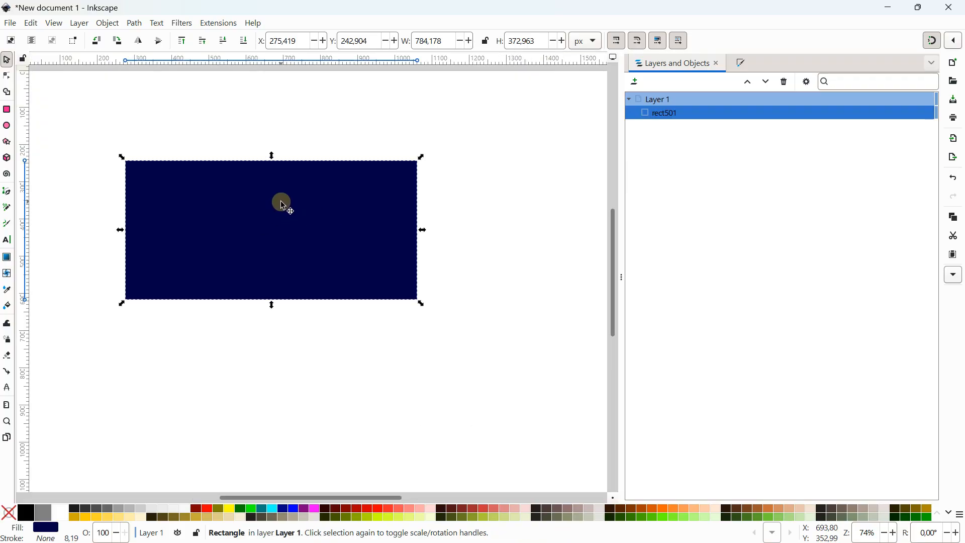
pyautogui.click(209, 513)
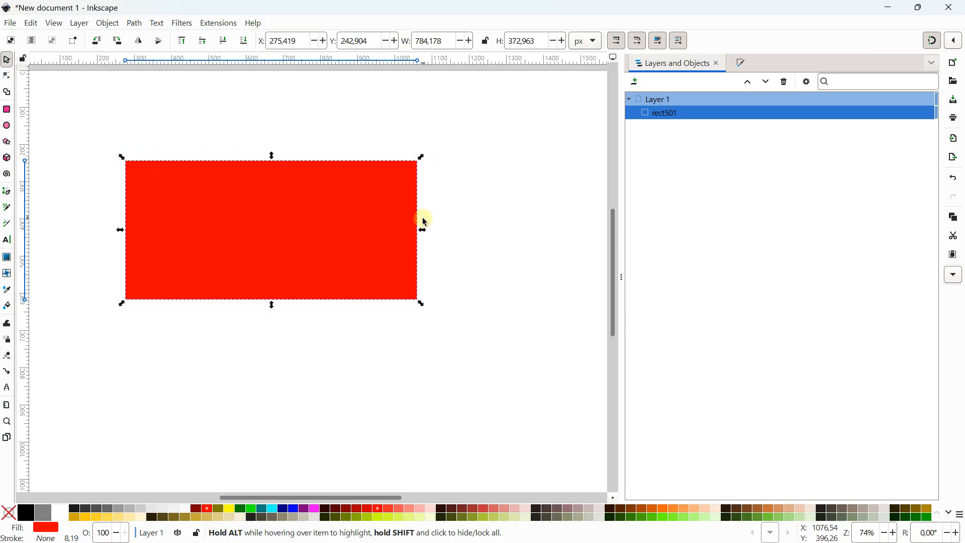
# Step: Enlarge the rectangle to about 905 by 423 px by stretching its right, top and left edges and its top-left corner
pyautogui.moveTo(422, 231)
pyautogui.mouseDown()
pyautogui.moveTo(371, 236)
pyautogui.moveTo(435, 231)
pyautogui.mouseUp()
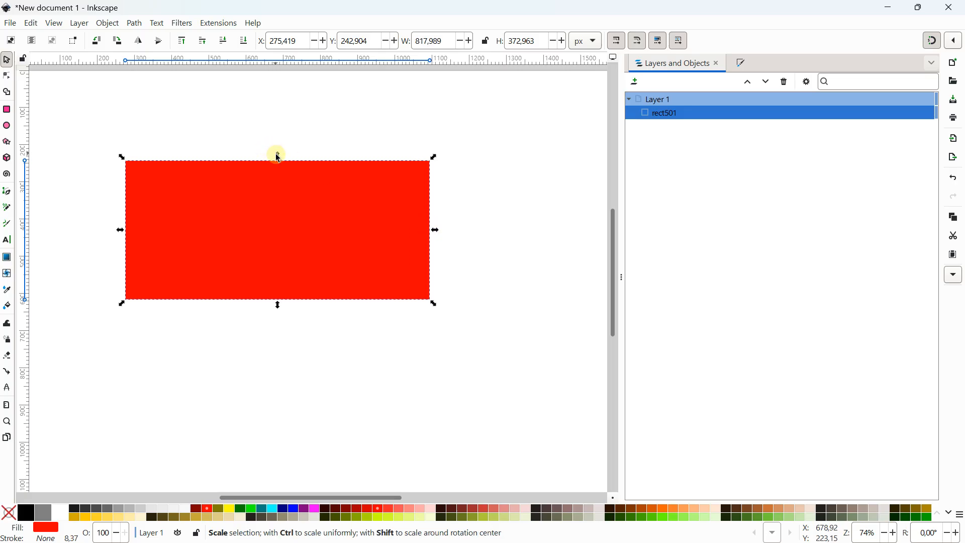
pyautogui.moveTo(278, 154)
pyautogui.mouseDown()
pyautogui.moveTo(280, 226)
pyautogui.moveTo(280, 140)
pyautogui.mouseUp()
pyautogui.moveTo(127, 223); pyautogui.dragTo(97, 227)
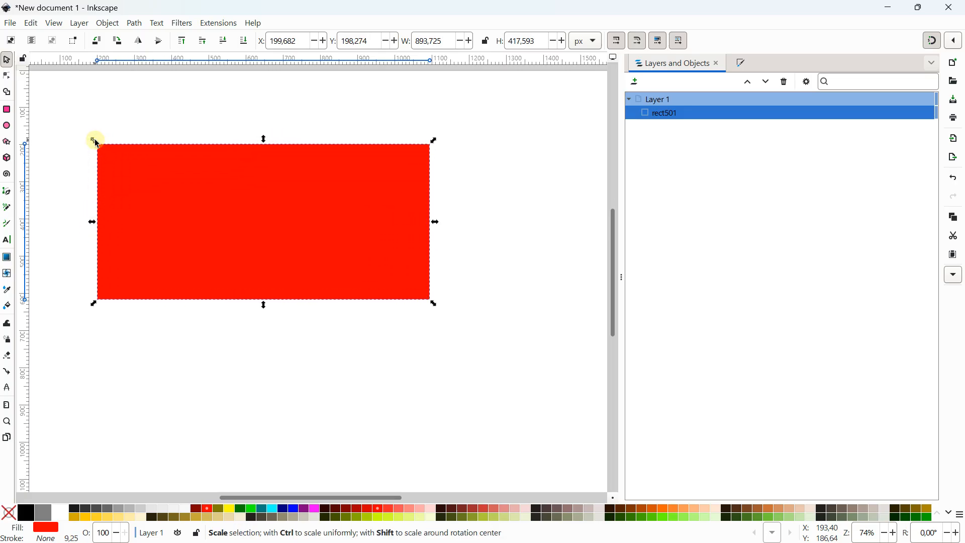
pyautogui.moveTo(96, 142)
pyautogui.mouseDown()
pyautogui.moveTo(265, 216)
pyautogui.moveTo(71, 129)
pyautogui.moveTo(254, 198)
pyautogui.moveTo(110, 152)
pyautogui.moveTo(287, 224)
pyautogui.moveTo(92, 142)
pyautogui.mouseUp()
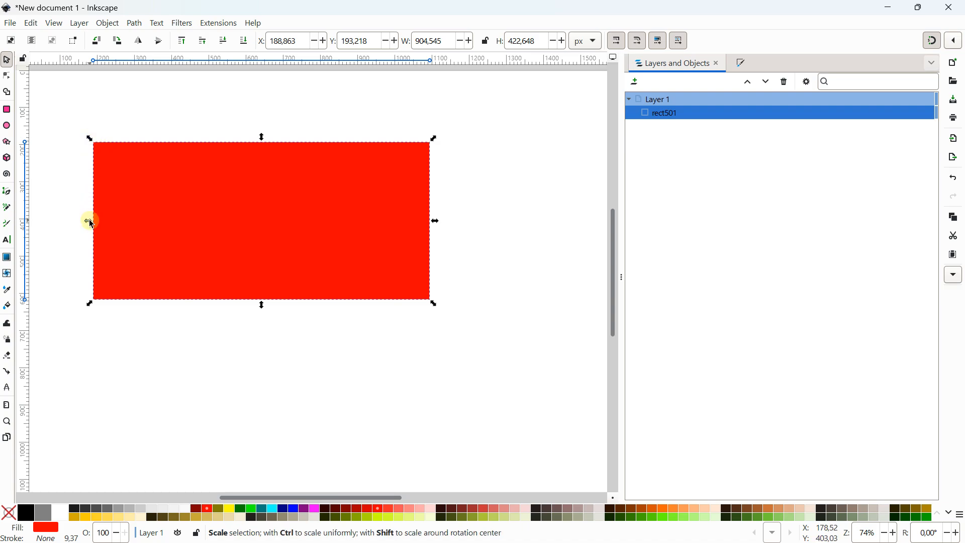
# Step: Scale the rectangle about its center, first wider and taller, ending with a proportional reduction to about 442 by 233 px
pyautogui.moveTo(90, 224)
pyautogui.mouseDown()
pyautogui.moveTo(192, 228)
pyautogui.moveTo(88, 226)
pyautogui.mouseUp()
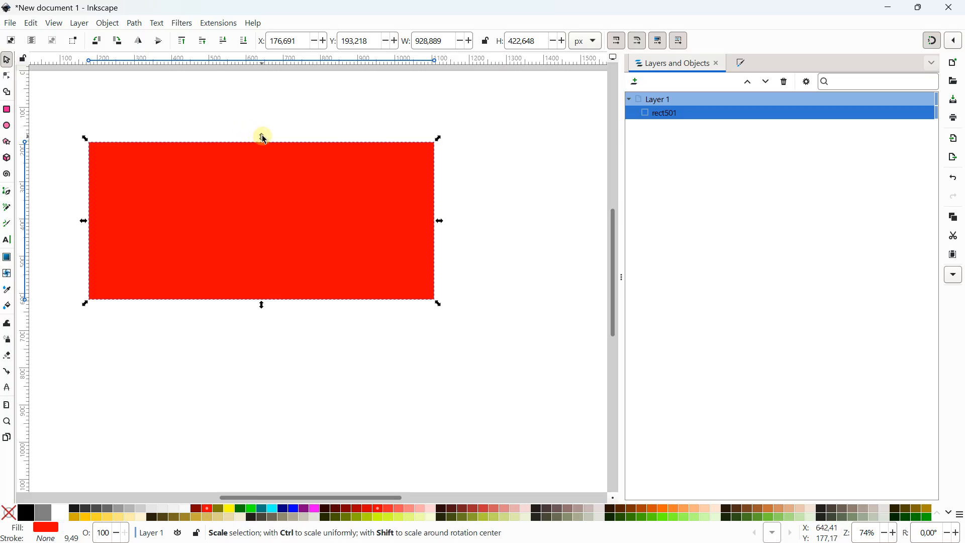
pyautogui.moveTo(261, 134)
pyautogui.mouseDown()
pyautogui.moveTo(267, 192)
pyautogui.moveTo(261, 126)
pyautogui.mouseUp()
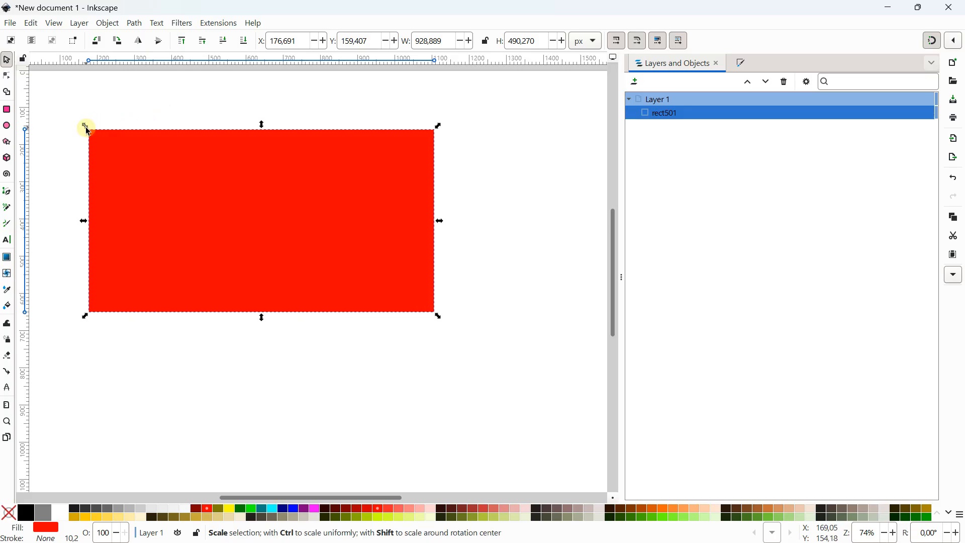
pyautogui.moveTo(86, 129); pyautogui.dragTo(176, 164)
# Step: Move the red rectangle down and right to about X 516, Y 414 px
pyautogui.keyDown('ctrl'); pyautogui.scroll(-1, 228, 112); pyautogui.keyUp('ctrl')
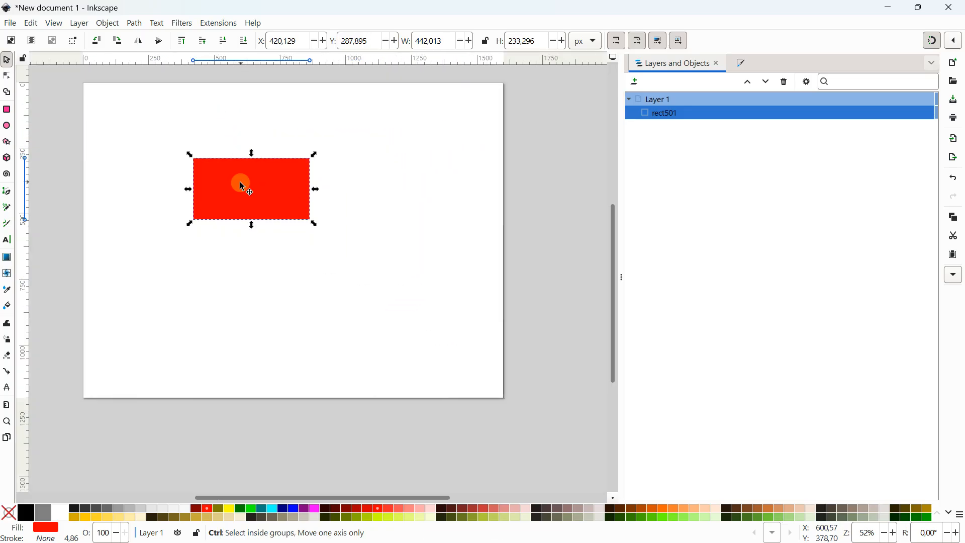
pyautogui.keyDown('ctrl'); pyautogui.scroll(1, 240, 183); pyautogui.keyUp('ctrl')
pyautogui.moveTo(238, 180); pyautogui.dragTo(275, 223)
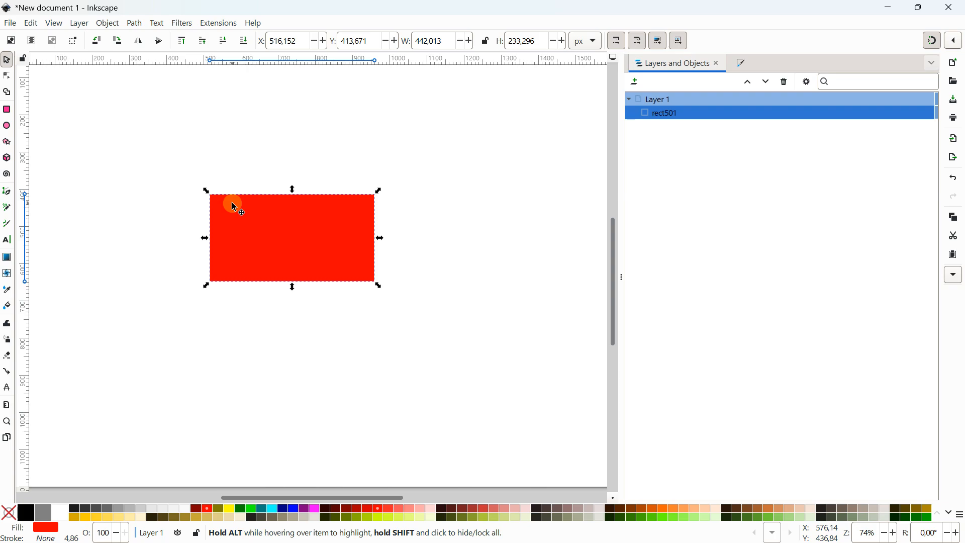
# Step: Rotate the rectangle 90 degrees counterclockwise about its center and rotate it back to horizontal
pyautogui.click(257, 121)
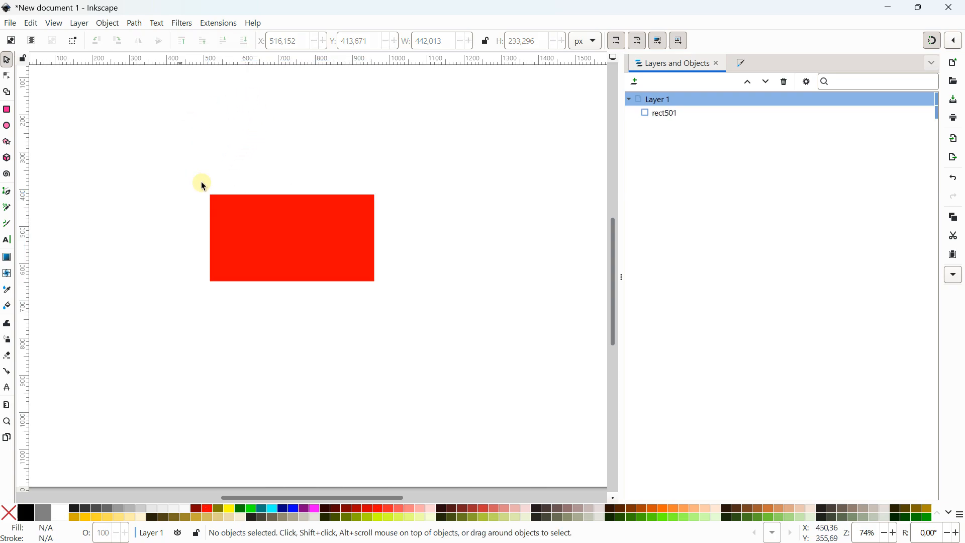
pyautogui.click(241, 231)
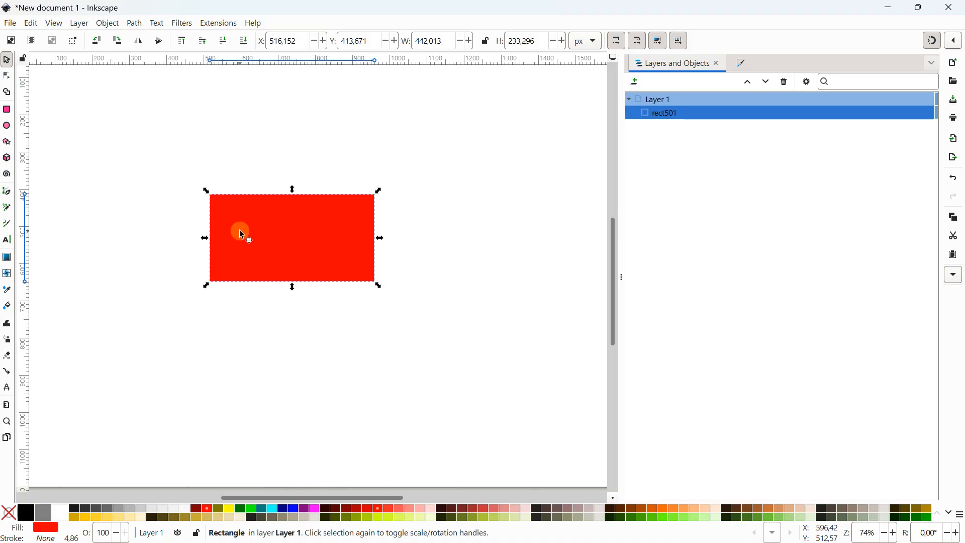
pyautogui.click(240, 230)
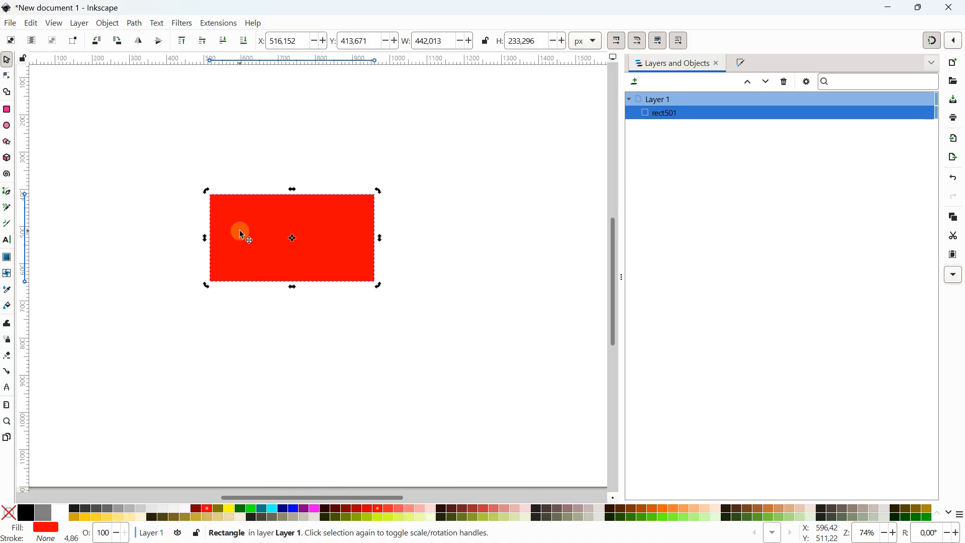
pyautogui.keyDown('ctrl'); pyautogui.scroll(1, 289, 201); pyautogui.keyUp('ctrl')
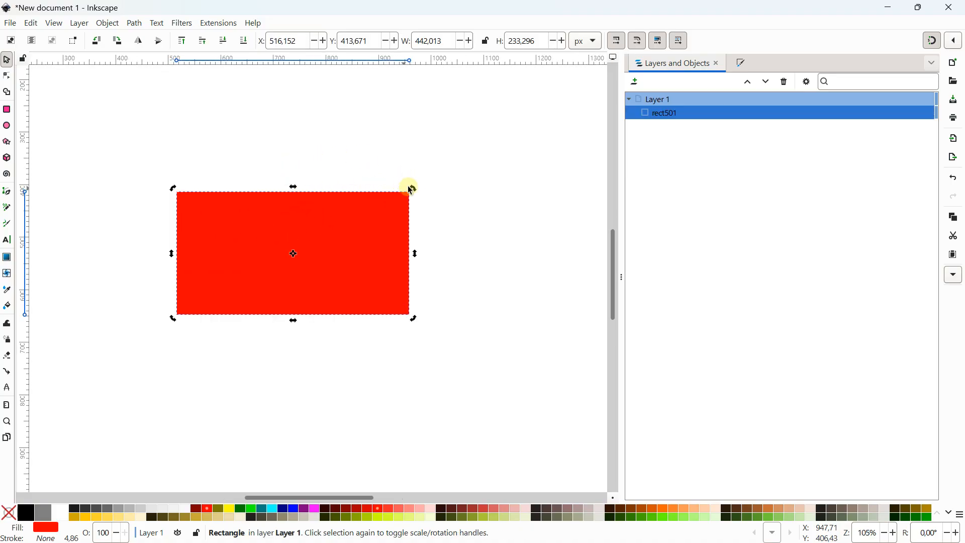
pyautogui.moveTo(412, 189); pyautogui.dragTo(238, 117)
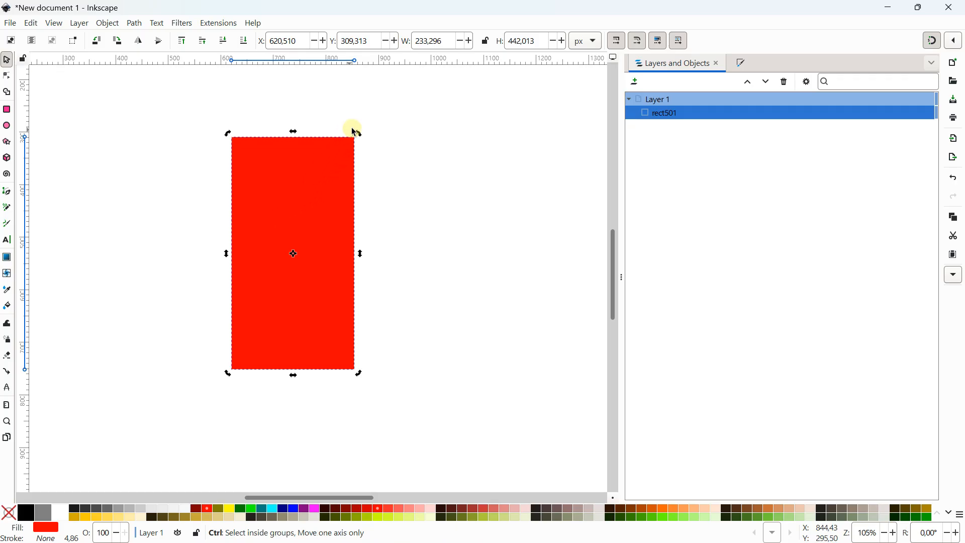
pyautogui.moveTo(360, 135); pyautogui.dragTo(430, 313)
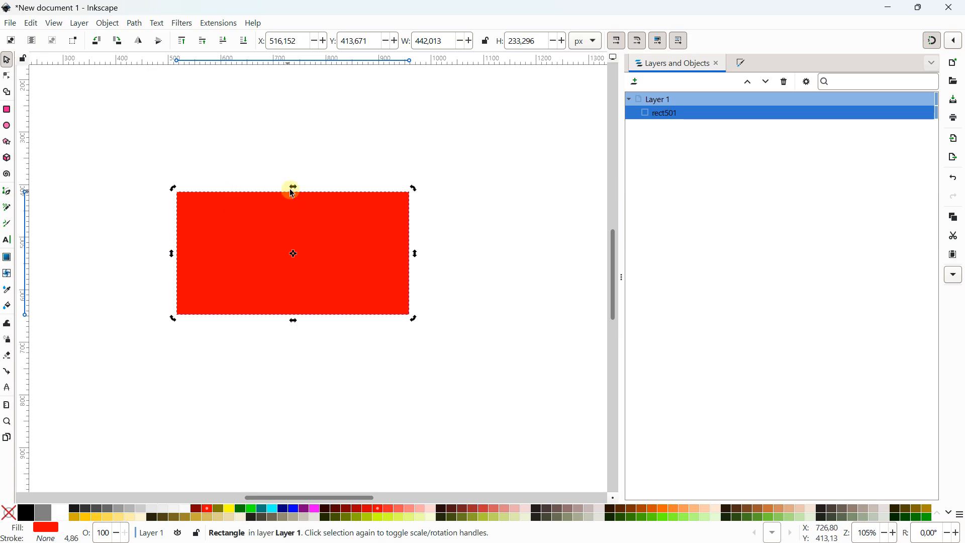
# Step: Try skewing the rectangle horizontally into a right-leaning parallelogram about 647 px wide, and undo the skew
pyautogui.moveTo(296, 187); pyautogui.dragTo(297, 187)
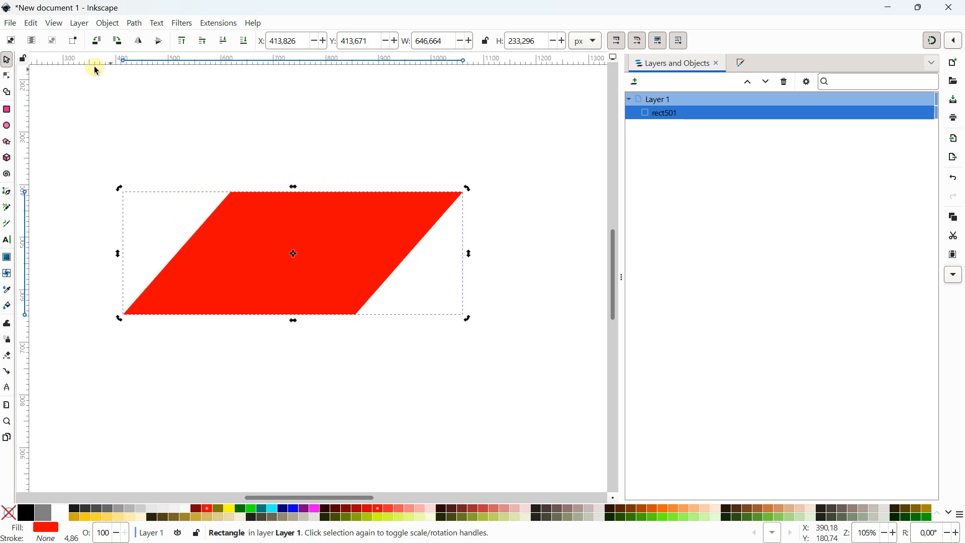
pyautogui.click(31, 23)
pyautogui.click(40, 36)
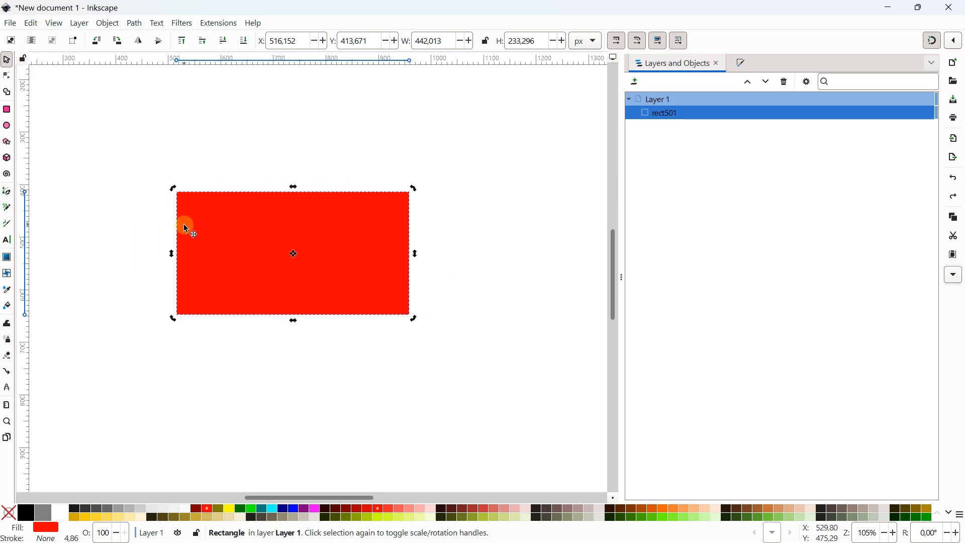
# Step: Try skewing the rectangle vertically into a parallelogram about 425 px high, and undo the skew
pyautogui.moveTo(174, 256); pyautogui.dragTo(179, 306)
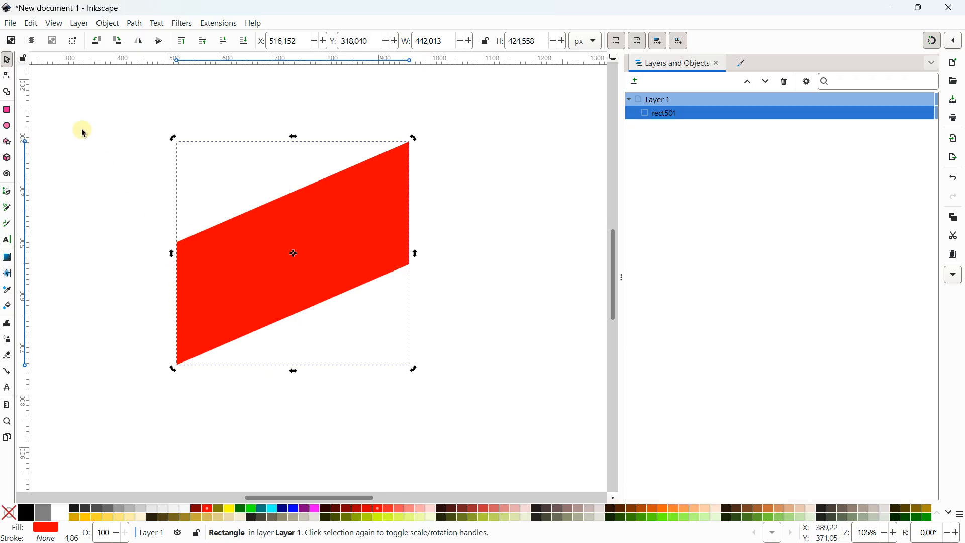
pyautogui.click(31, 23)
pyautogui.click(35, 36)
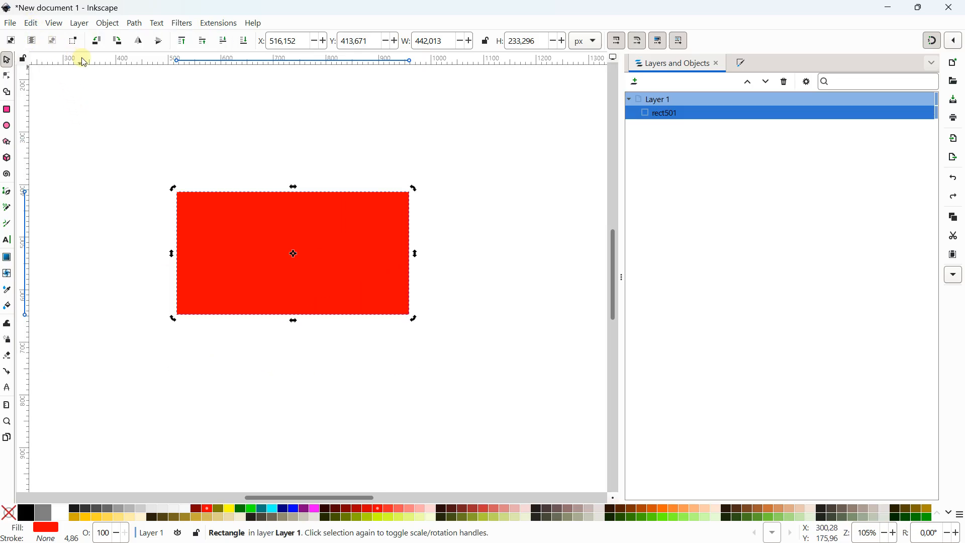
# Step: Review the advanced snapping options, including snapping to object rotation centers
pyautogui.scroll(-1, 233, 130)
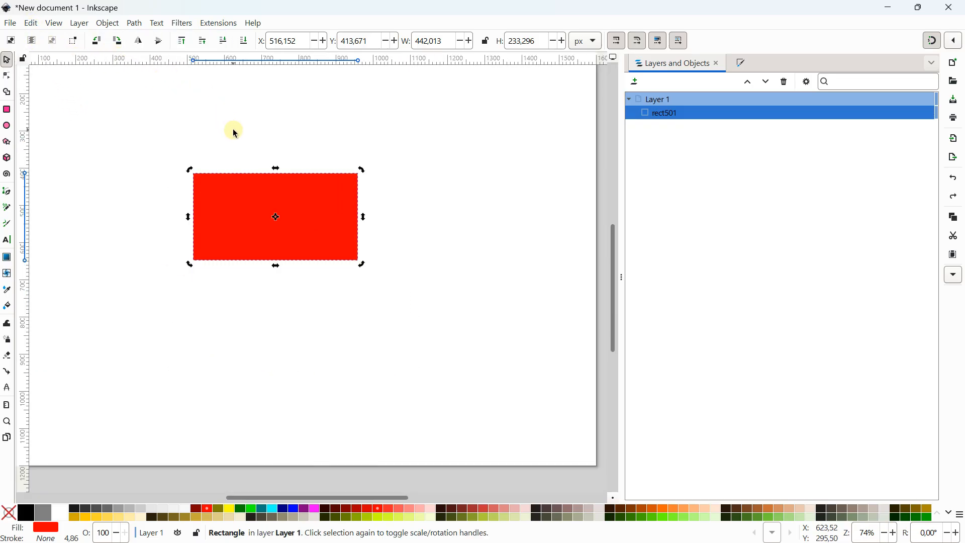
pyautogui.moveTo(257, 212); pyautogui.dragTo(316, 202)
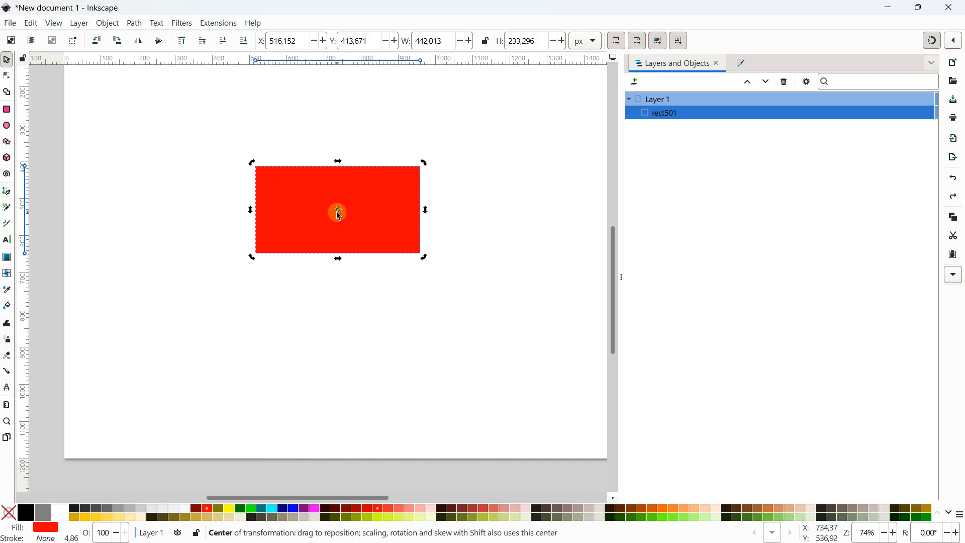
pyautogui.click(954, 41)
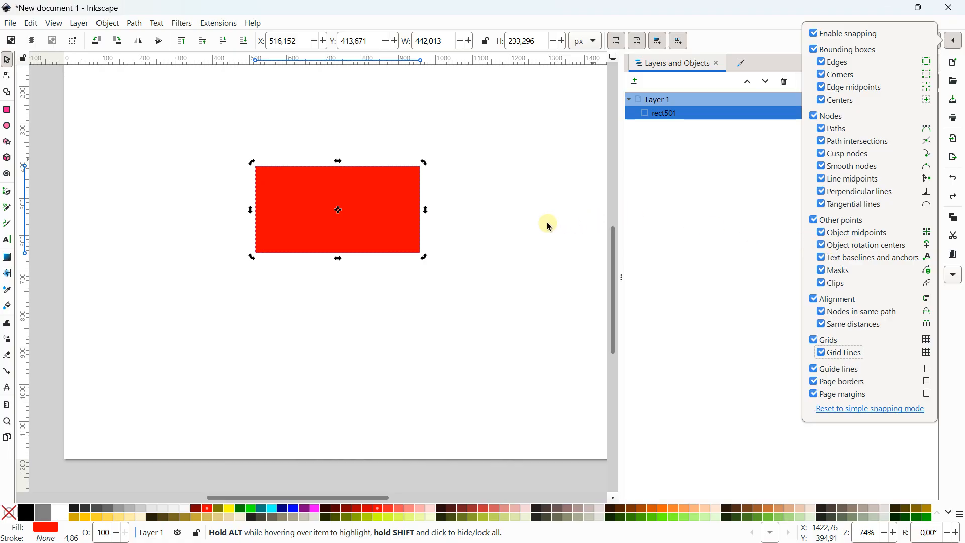
pyautogui.click(395, 211)
# Step: Move the rectangle's rotation center outside its lower-left area and onto its bottom-left corner, trying a rotation about each position
pyautogui.moveTo(339, 210); pyautogui.dragTo(201, 320)
pyautogui.moveTo(423, 162); pyautogui.dragTo(384, 196)
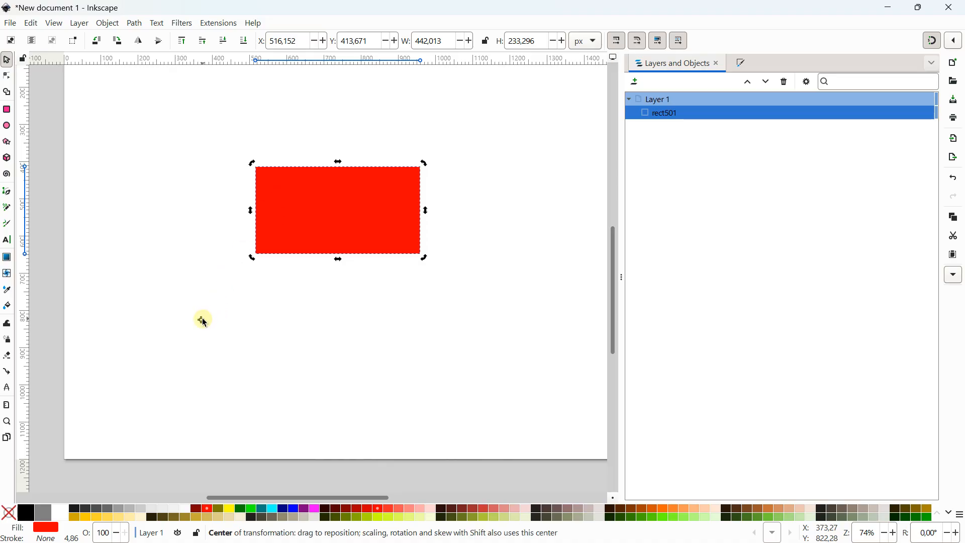
pyautogui.moveTo(206, 327)
pyautogui.mouseDown()
pyautogui.moveTo(320, 234)
pyautogui.moveTo(265, 240)
pyautogui.moveTo(262, 257)
pyautogui.mouseUp()
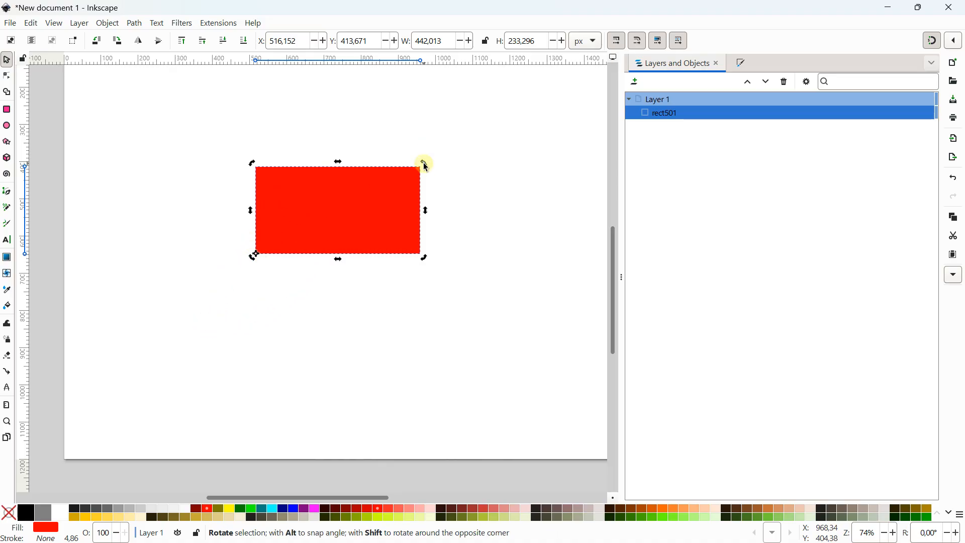
pyautogui.moveTo(425, 161); pyautogui.dragTo(399, 181)
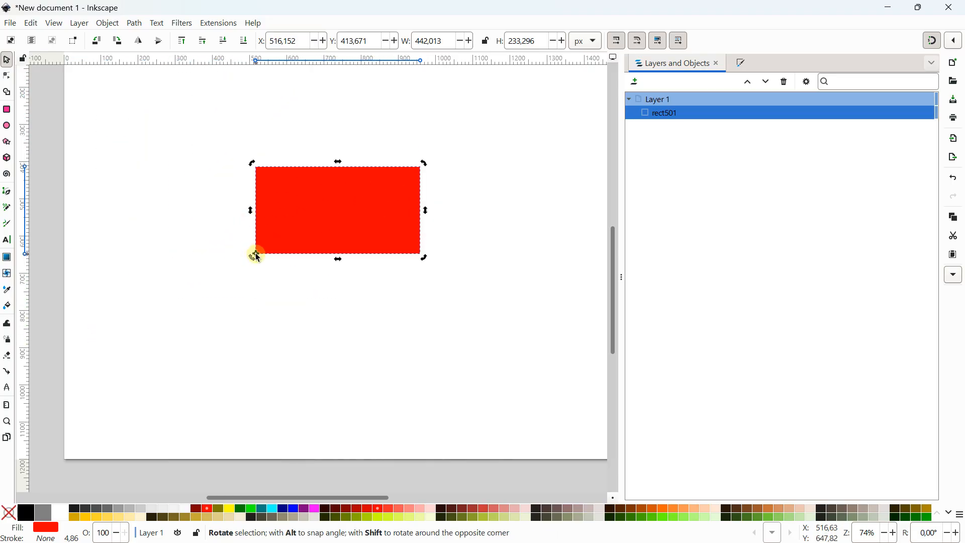
# Step: Return the rotation center to the rectangle's middle and try rotating the shape from its bottom-right corner
pyautogui.moveTo(257, 257); pyautogui.dragTo(239, 310)
pyautogui.moveTo(254, 252); pyautogui.dragTo(337, 212)
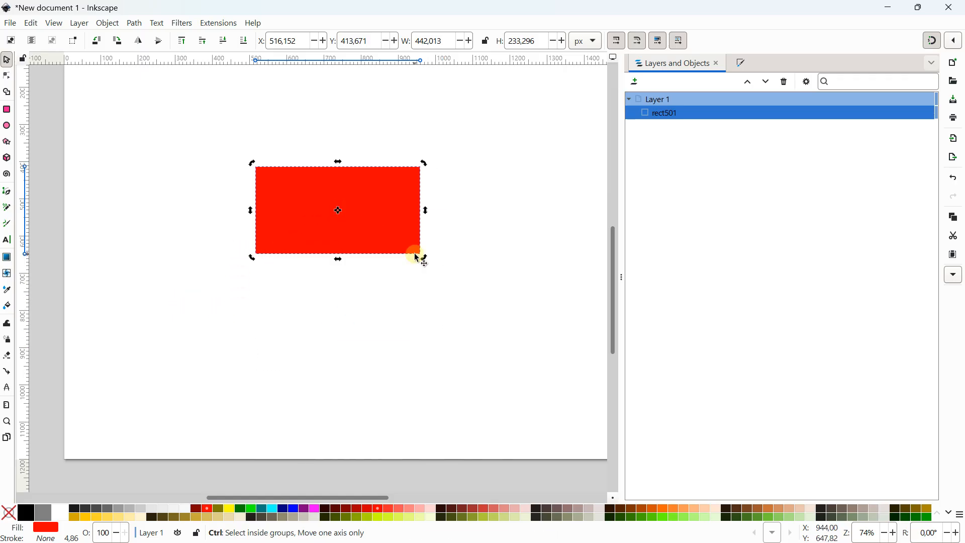
pyautogui.moveTo(426, 259)
pyautogui.mouseDown()
pyautogui.moveTo(403, 151)
pyautogui.moveTo(283, 153)
pyautogui.moveTo(409, 170)
pyautogui.moveTo(418, 252)
pyautogui.mouseUp()
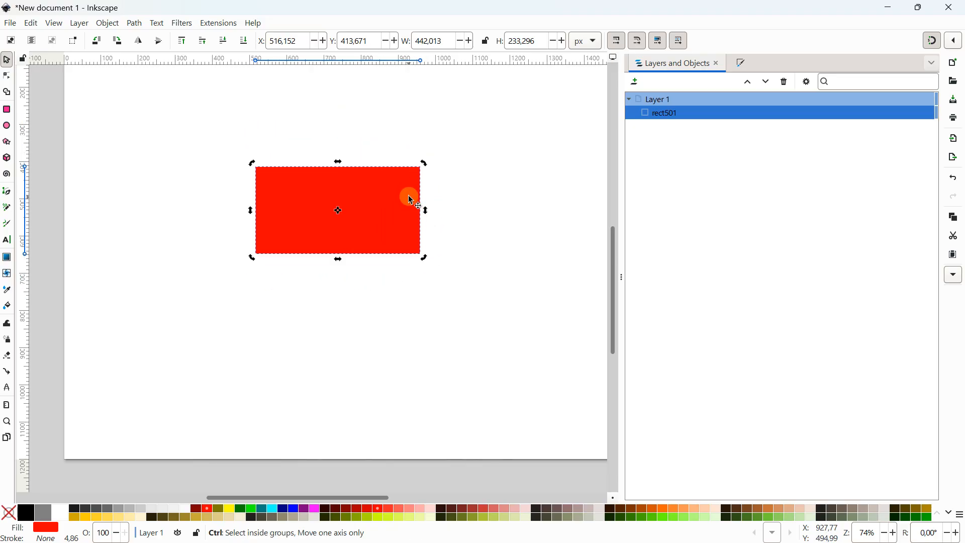
# Step: Delete the red rectangle from Layer 1
pyautogui.scroll(-2, 409, 184)
pyautogui.scroll(2, 327, 222)
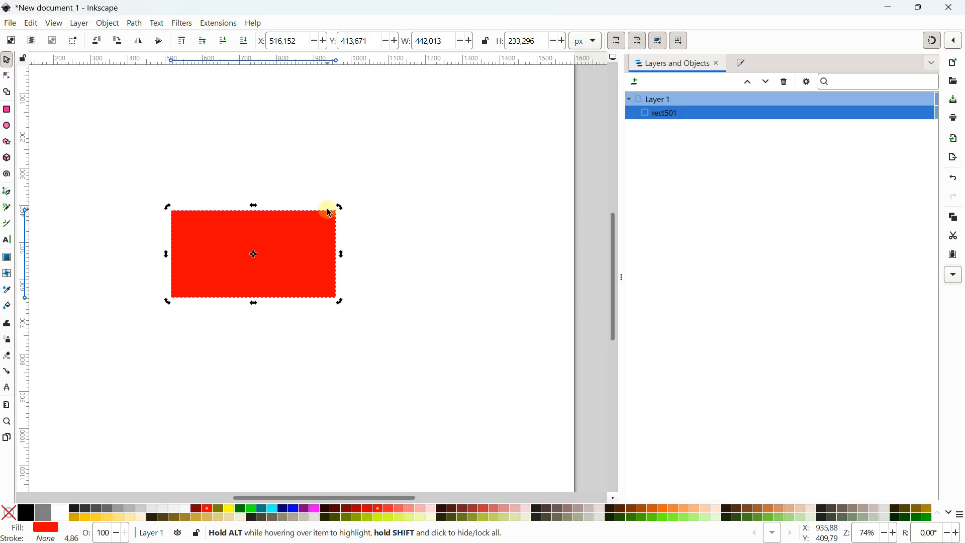
pyautogui.press('Delete')
pyautogui.scroll(-1, 327, 208)
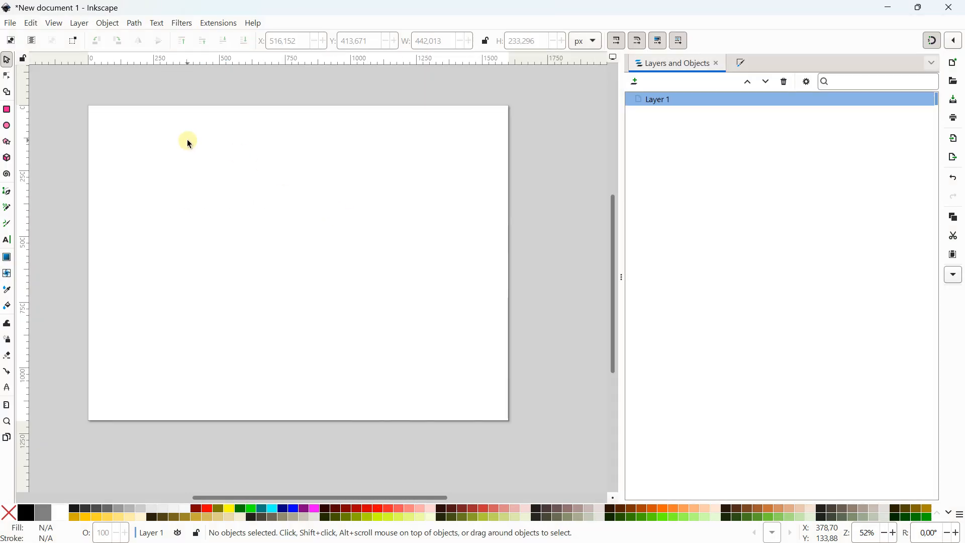
# Step: Draw a circle about 352 px in diameter and move it to the centre of the page
pyautogui.click(6, 126)
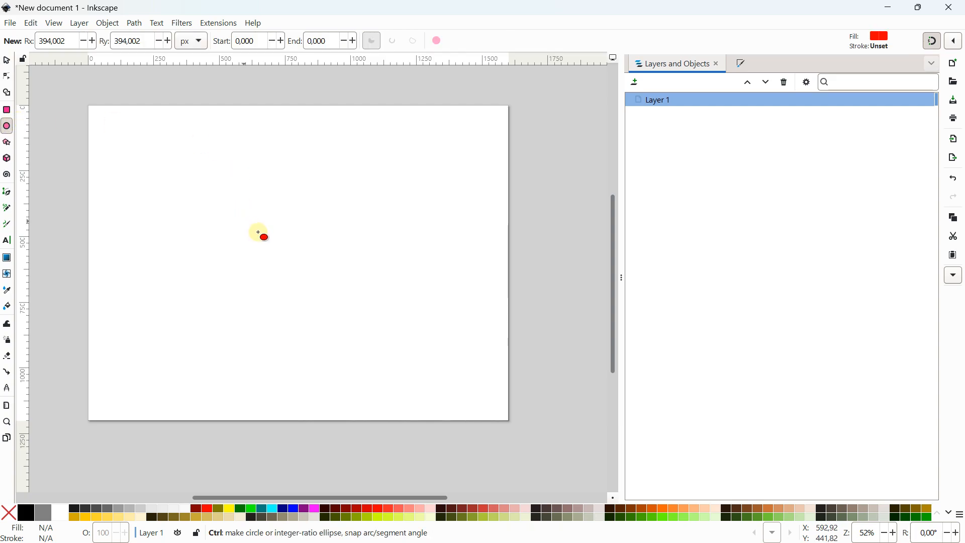
pyautogui.moveTo(259, 233); pyautogui.dragTo(340, 325)
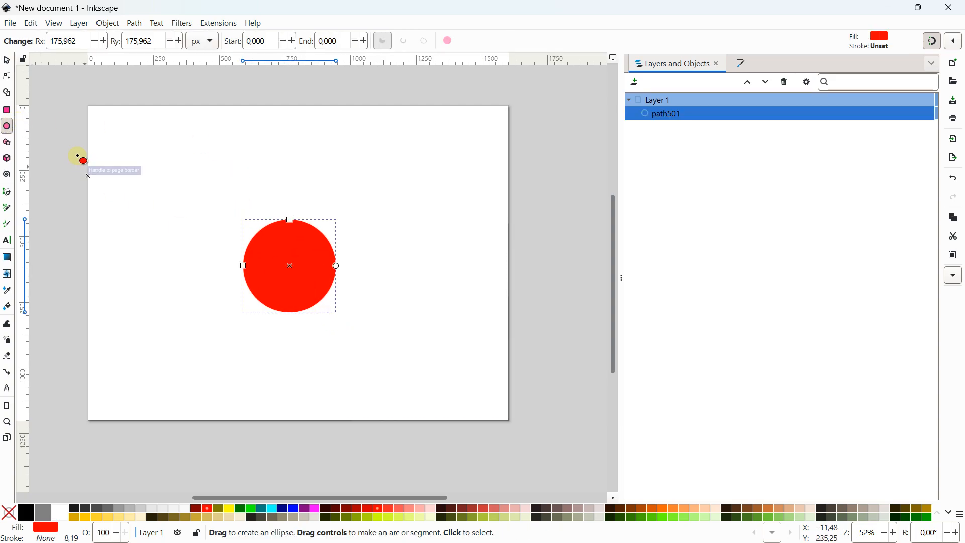
pyautogui.click(8, 61)
pyautogui.moveTo(304, 263)
pyautogui.mouseDown()
pyautogui.moveTo(291, 230)
pyautogui.moveTo(312, 252)
pyautogui.moveTo(303, 252)
pyautogui.mouseUp()
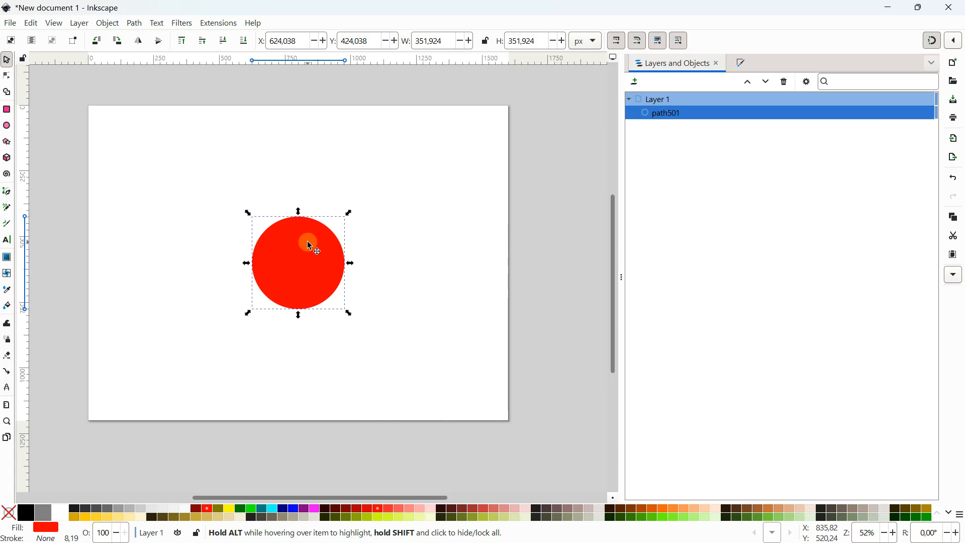
# Step: Scale the circle proportionally about its centre to a diameter of about 363 px, keeping it centred on the page
pyautogui.moveTo(349, 213); pyautogui.dragTo(384, 174)
pyautogui.moveTo(337, 241); pyautogui.dragTo(312, 252)
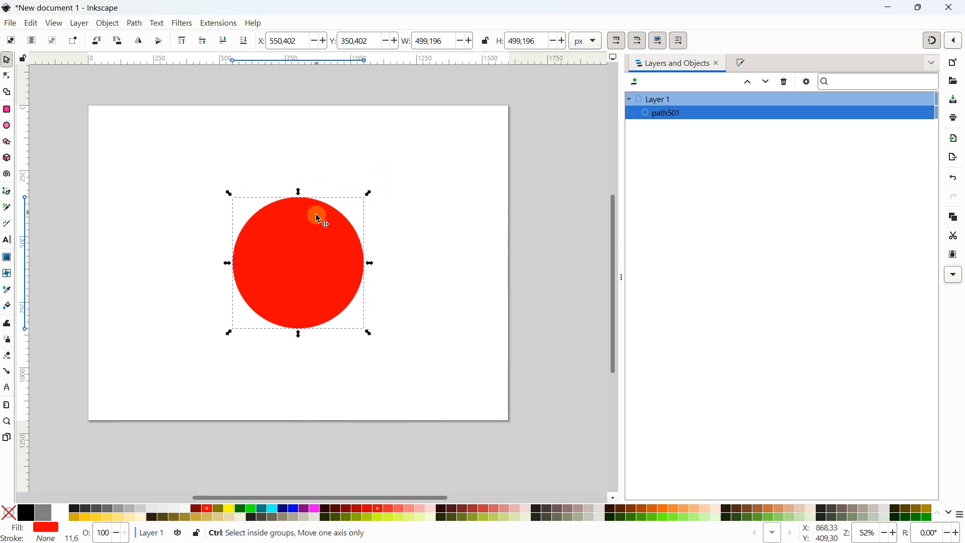
pyautogui.moveTo(369, 333); pyautogui.dragTo(345, 301)
pyautogui.moveTo(280, 243); pyautogui.dragTo(296, 261)
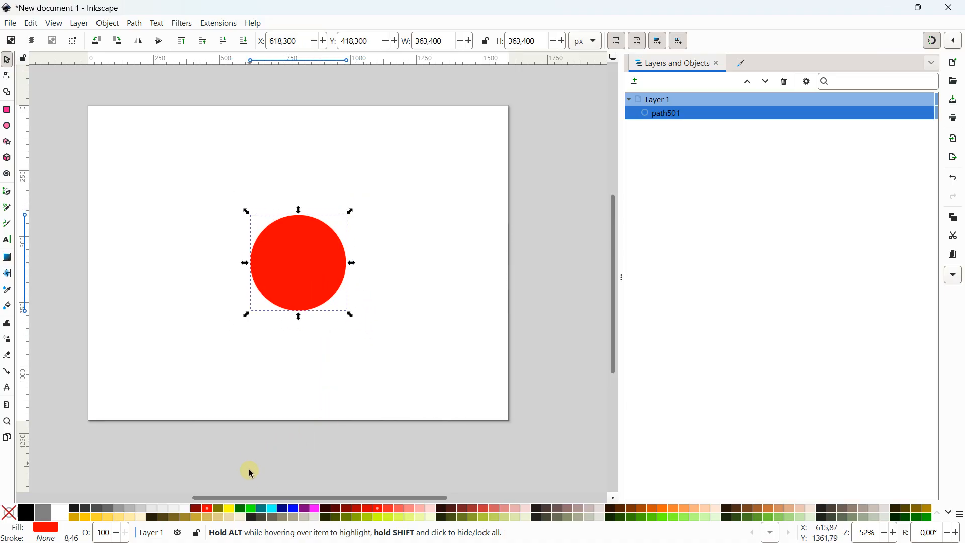
# Step: Try a yellow fill on the circle, change it to orange, and deselect the circle
pyautogui.click(230, 508)
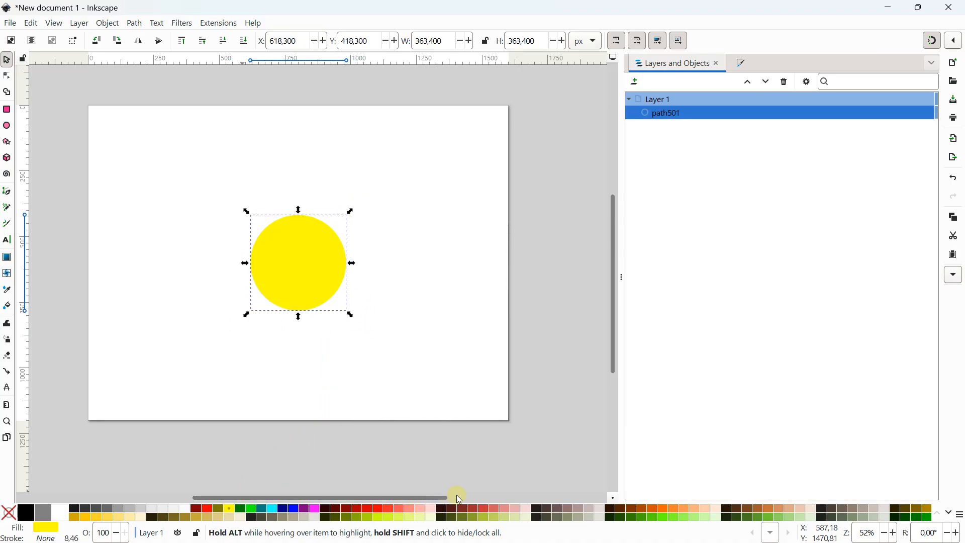
pyautogui.click(663, 508)
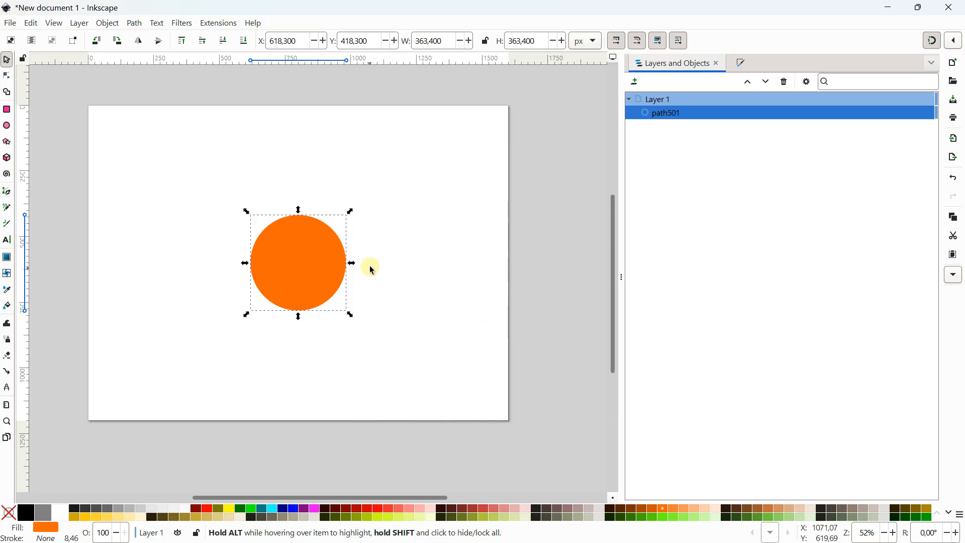
pyautogui.click(91, 131)
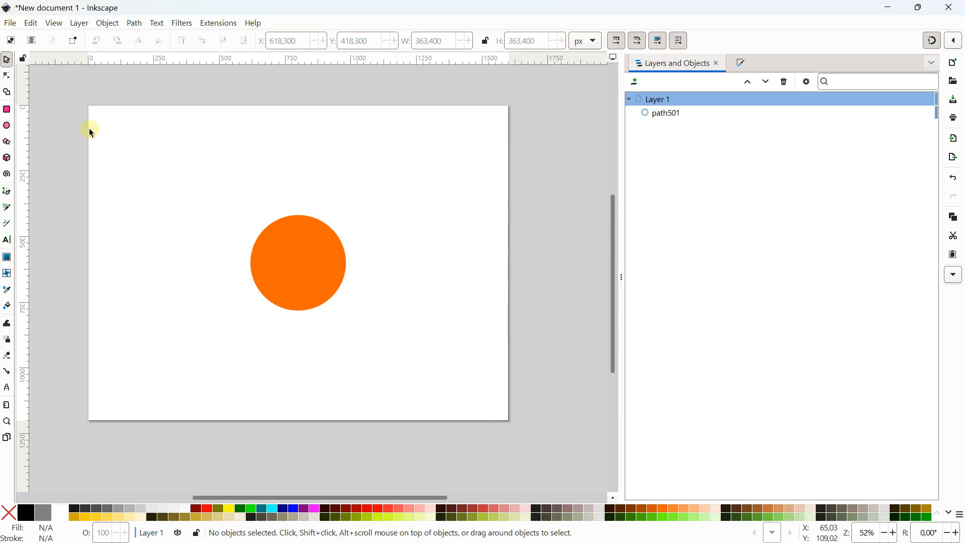
# Step: Draw a tall ellipse about 131 px wide and 276 px high, horizontally centred above the orange circle
pyautogui.click(6, 125)
pyautogui.scroll(1, 201, 133)
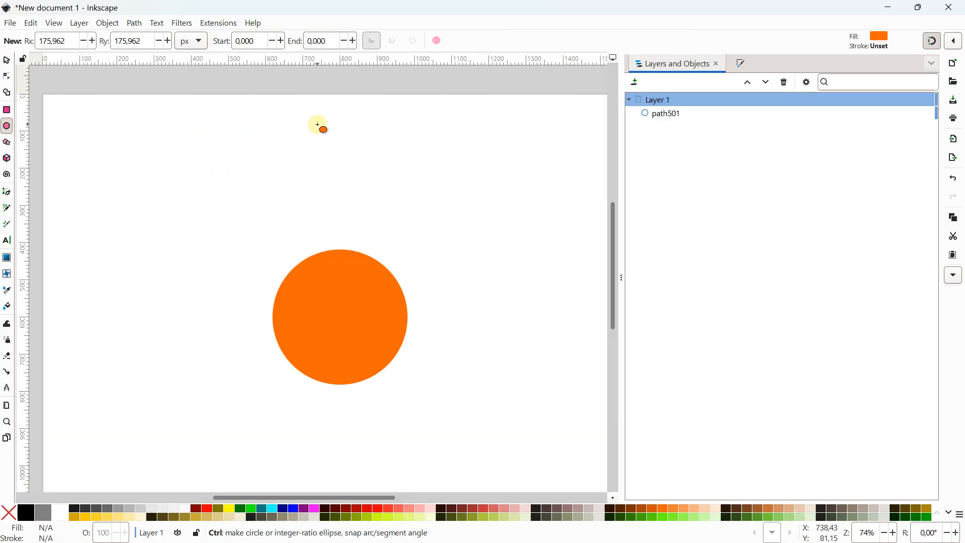
pyautogui.moveTo(318, 125); pyautogui.dragTo(370, 236)
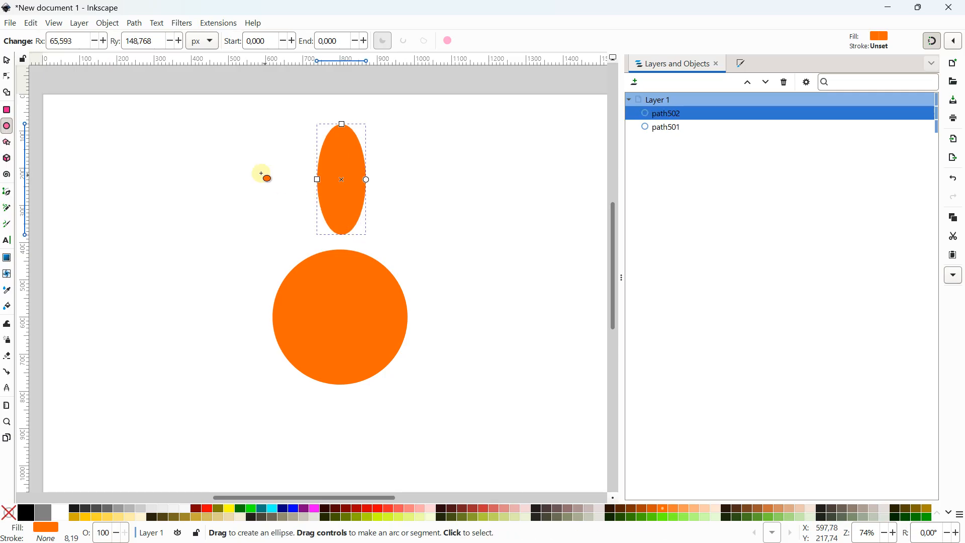
pyautogui.click(9, 59)
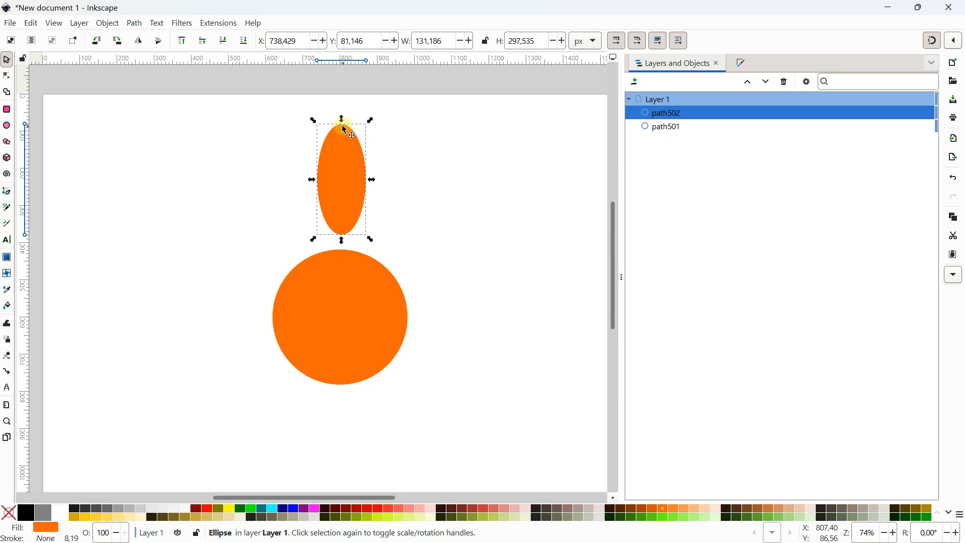
pyautogui.moveTo(342, 126); pyautogui.dragTo(341, 133)
pyautogui.moveTo(339, 171)
pyautogui.mouseDown()
pyautogui.moveTo(328, 159)
pyautogui.moveTo(344, 177)
pyautogui.mouseUp()
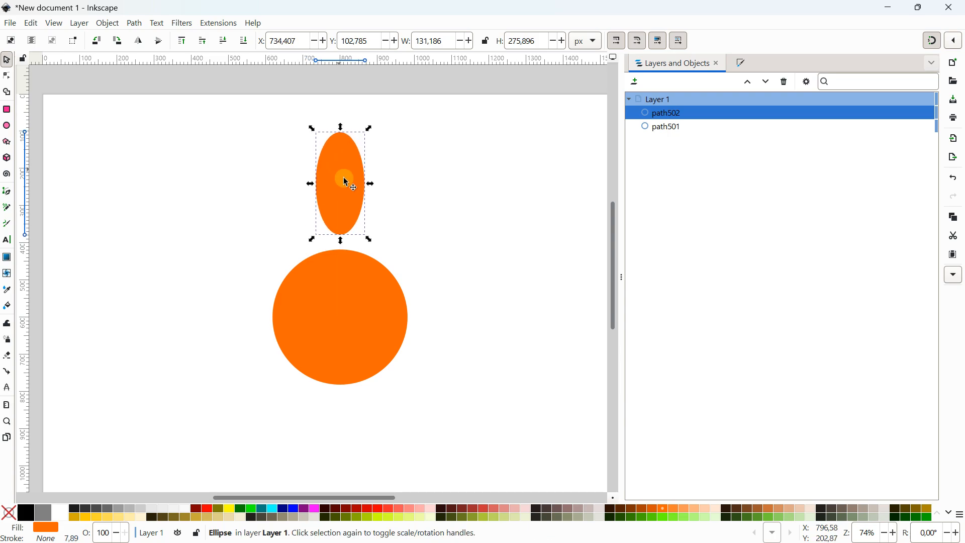
# Step: Fill the ellipse with magenta and stretch it to about 306 px high, keeping it centred just above the circle
pyautogui.click(315, 508)
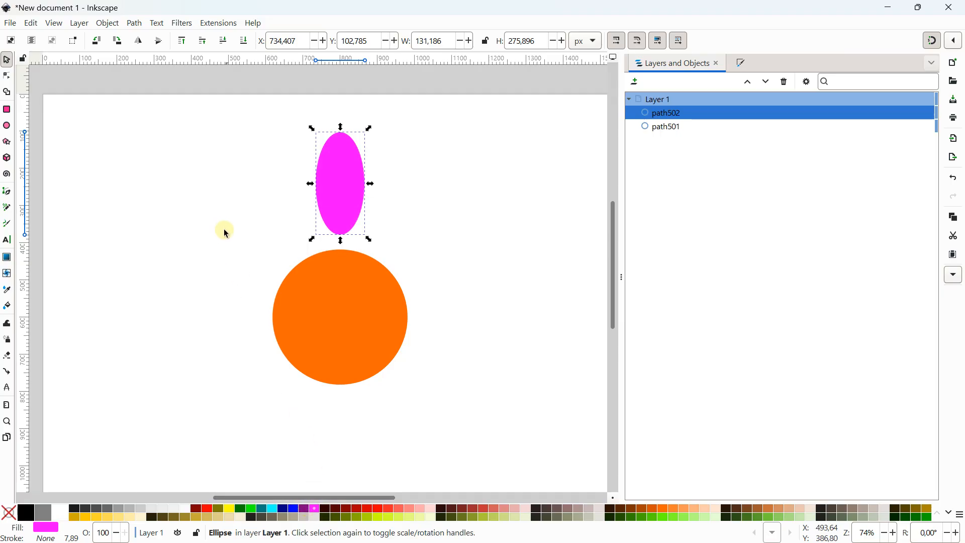
pyautogui.moveTo(340, 126); pyautogui.dragTo(341, 116)
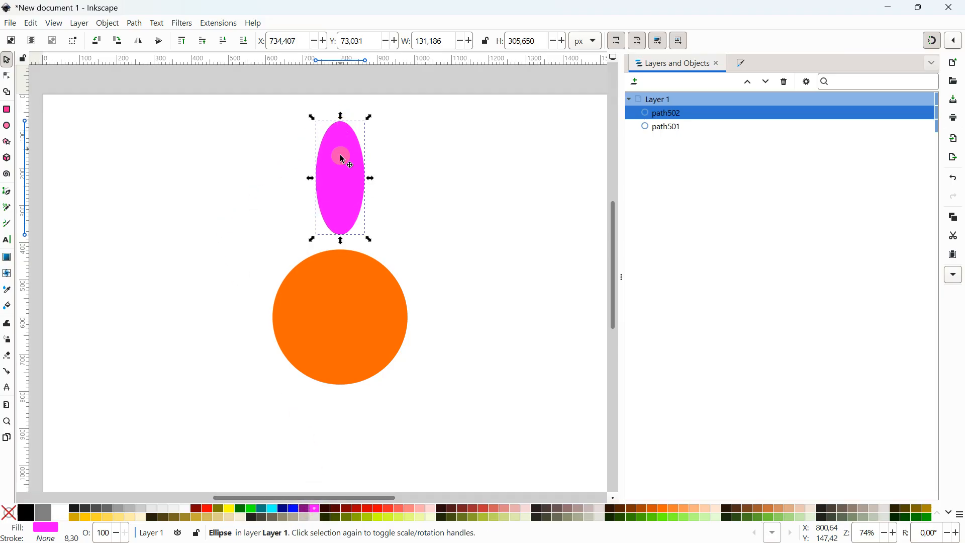
pyautogui.moveTo(342, 159); pyautogui.dragTo(335, 182)
pyautogui.moveTo(364, 294); pyautogui.dragTo(366, 304)
pyautogui.click(345, 163)
pyautogui.moveTo(345, 162); pyautogui.dragTo(345, 161)
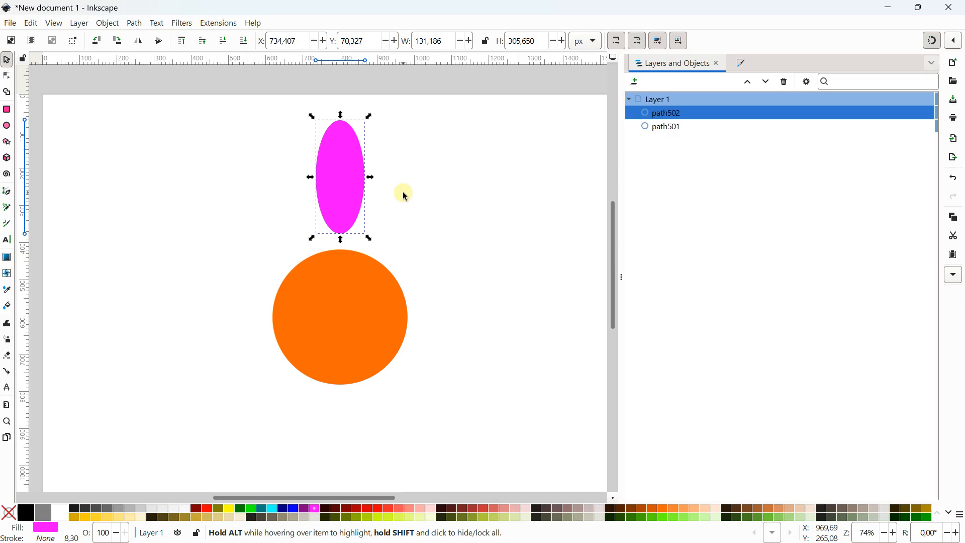
pyautogui.click(361, 193)
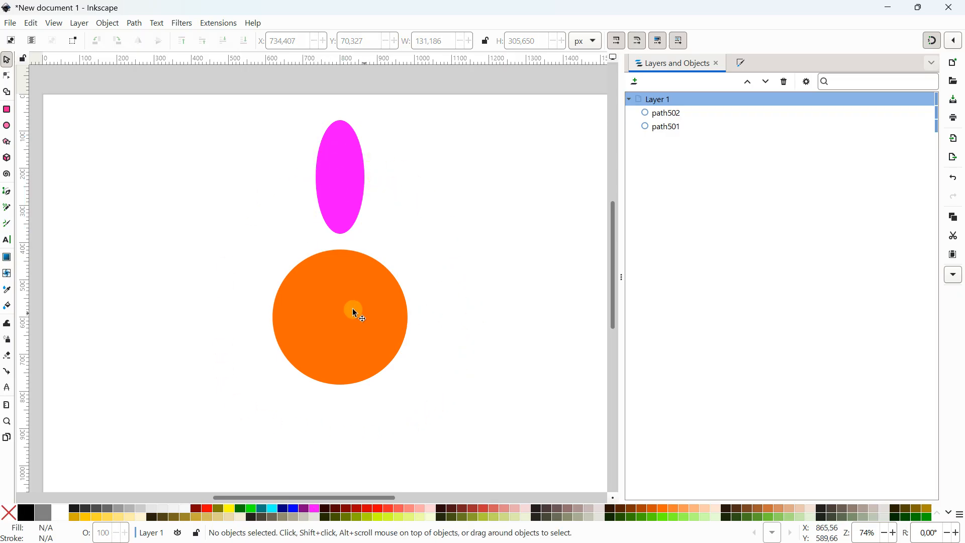
# Step: Duplicate the magenta ellipse above the circle in place
pyautogui.scroll(-2, 353, 313)
pyautogui.scroll(1, 328, 226)
pyautogui.click(294, 155)
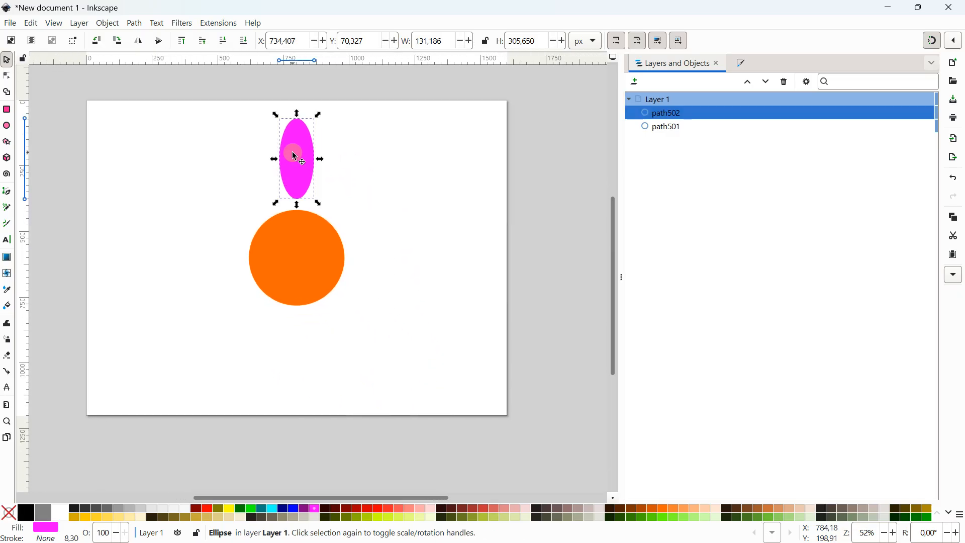
pyautogui.scroll(1, 293, 151)
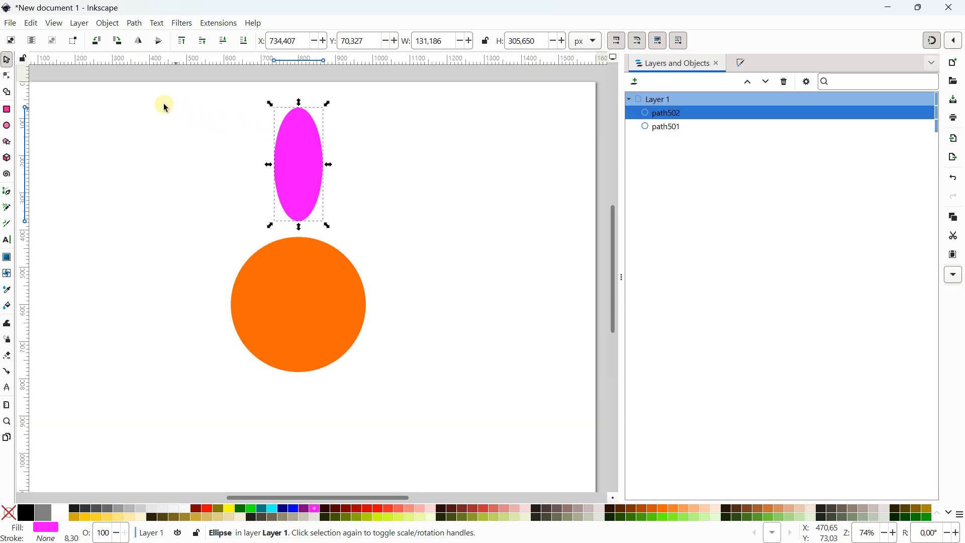
pyautogui.click(29, 24)
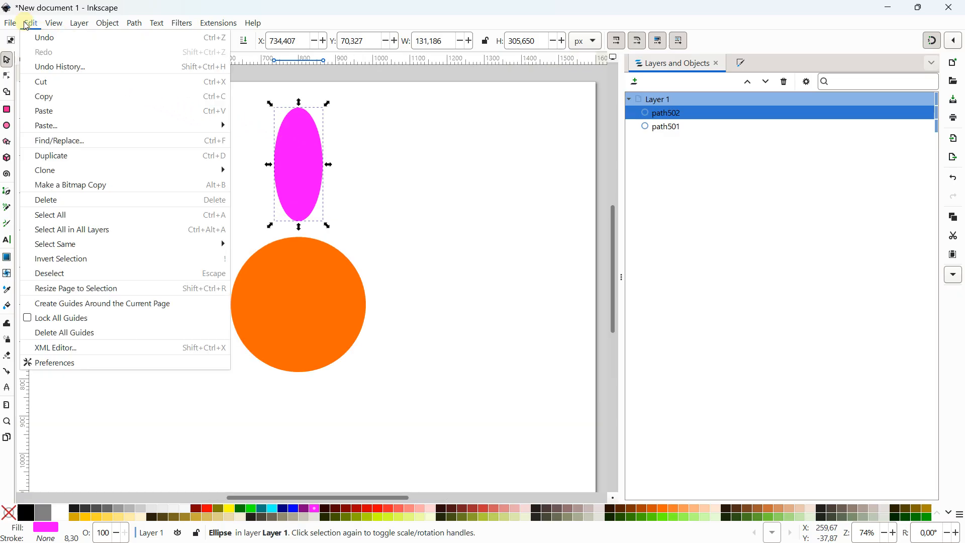
pyautogui.click(69, 155)
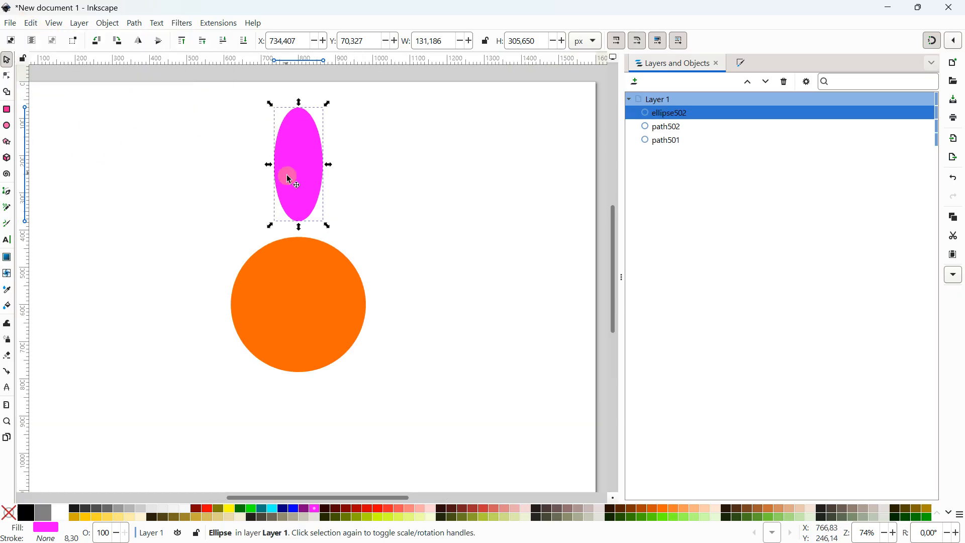
# Step: Move the duplicate ellipse's rotation center to the orange circle's centre and rotate the ellipse 90° clockwise around it
pyautogui.click(301, 142)
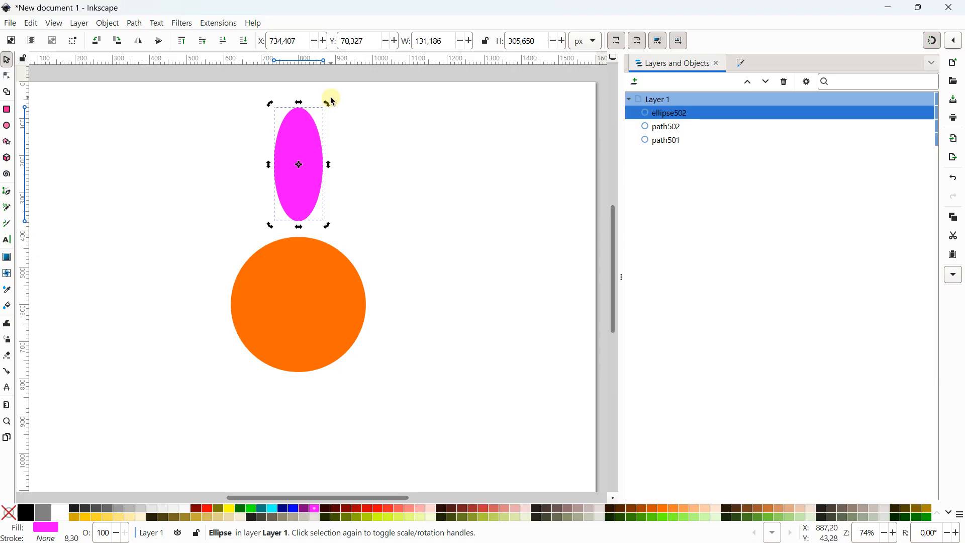
pyautogui.moveTo(327, 103)
pyautogui.mouseDown()
pyautogui.moveTo(364, 144)
pyautogui.moveTo(379, 204)
pyautogui.moveTo(328, 97)
pyautogui.moveTo(364, 197)
pyautogui.moveTo(327, 110)
pyautogui.mouseUp()
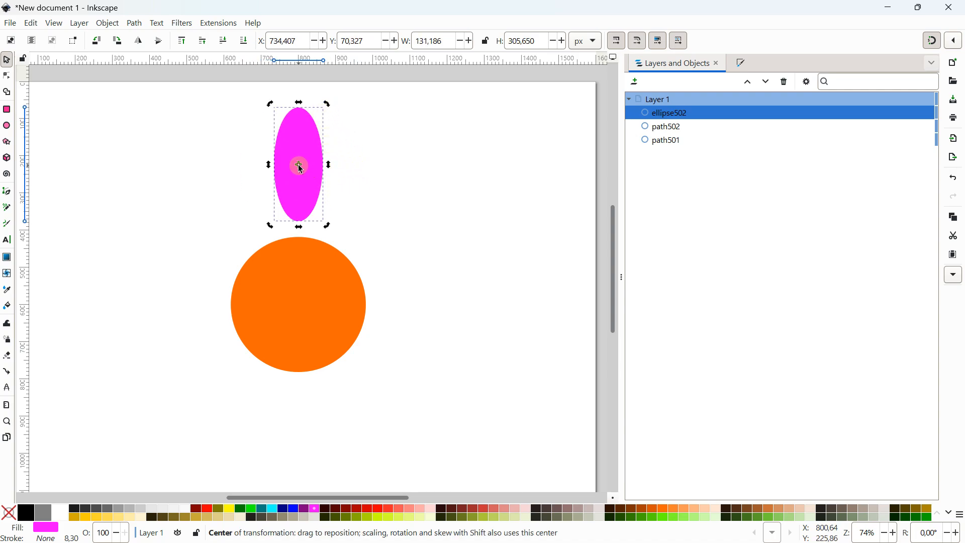
pyautogui.moveTo(299, 165)
pyautogui.mouseDown()
pyautogui.moveTo(334, 189)
pyautogui.moveTo(327, 261)
pyautogui.moveTo(301, 301)
pyautogui.mouseUp()
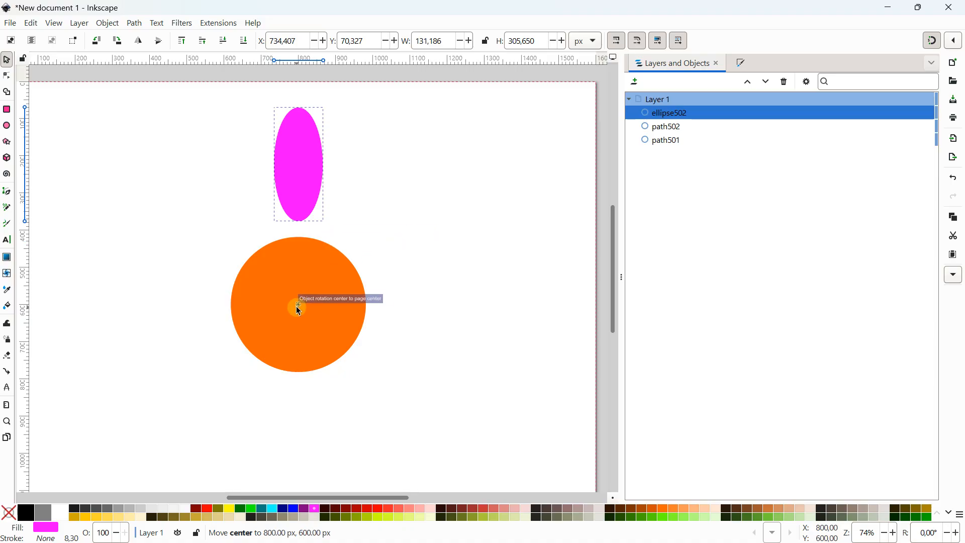
pyautogui.moveTo(296, 307); pyautogui.dragTo(299, 305)
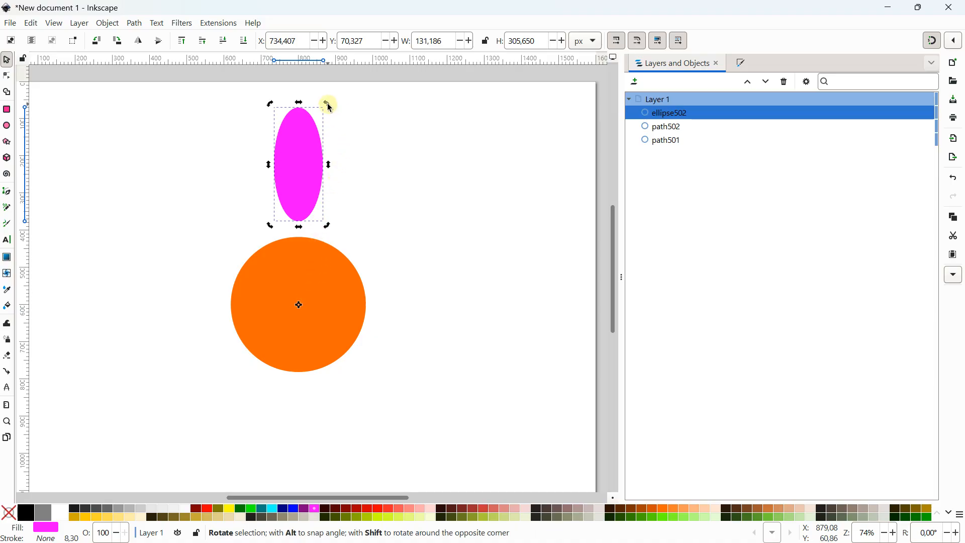
pyautogui.moveTo(327, 104); pyautogui.dragTo(498, 309)
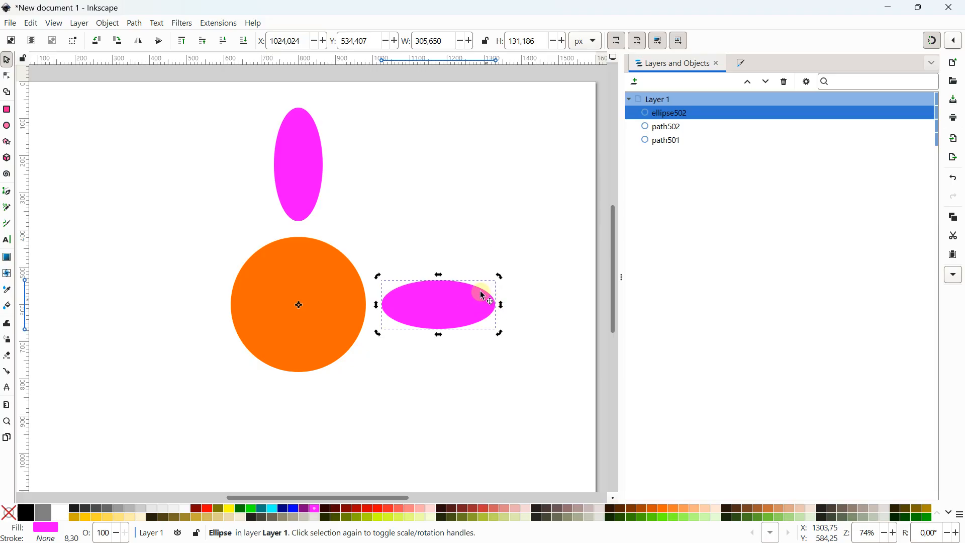
# Step: Duplicate the ellipse right of the circle and rotate the copy 90° clockwise to sit below the circle
pyautogui.scroll(-4, 434, 160)
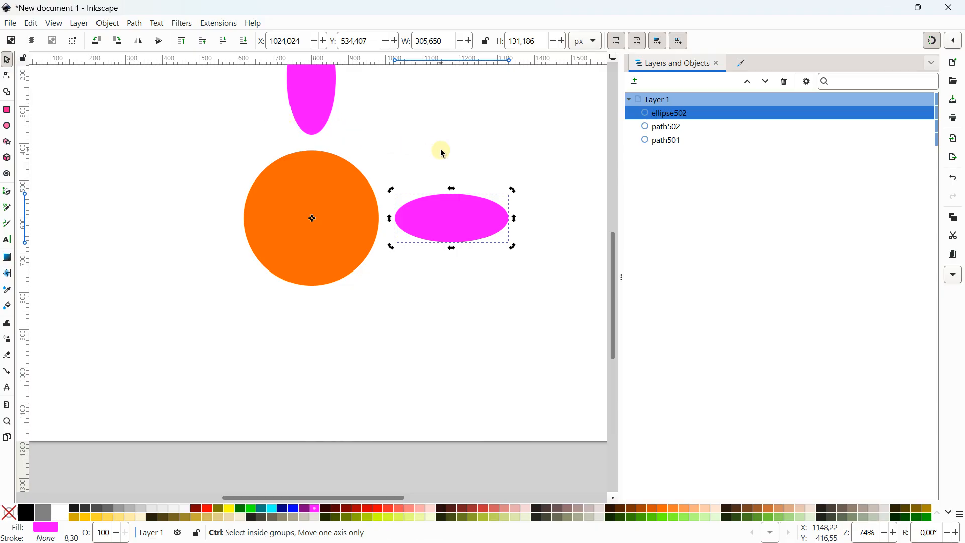
pyautogui.hotkey('ctrl', 'd')
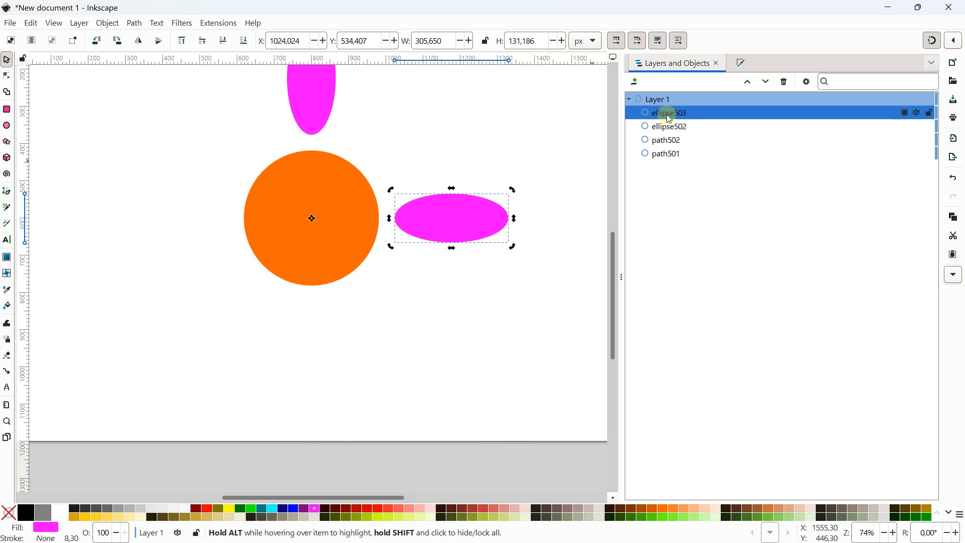
pyautogui.moveTo(512, 247); pyautogui.dragTo(294, 395)
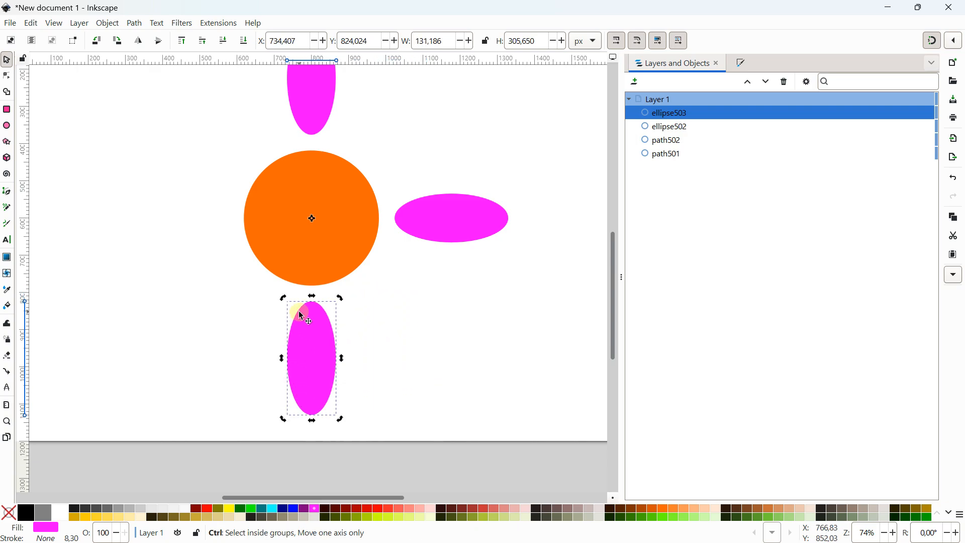
# Step: Duplicate the ellipse below the circle, rotate the copy 90° clockwise to the circle's left side, and deselect it
pyautogui.hotkey('ctrl', 'd')
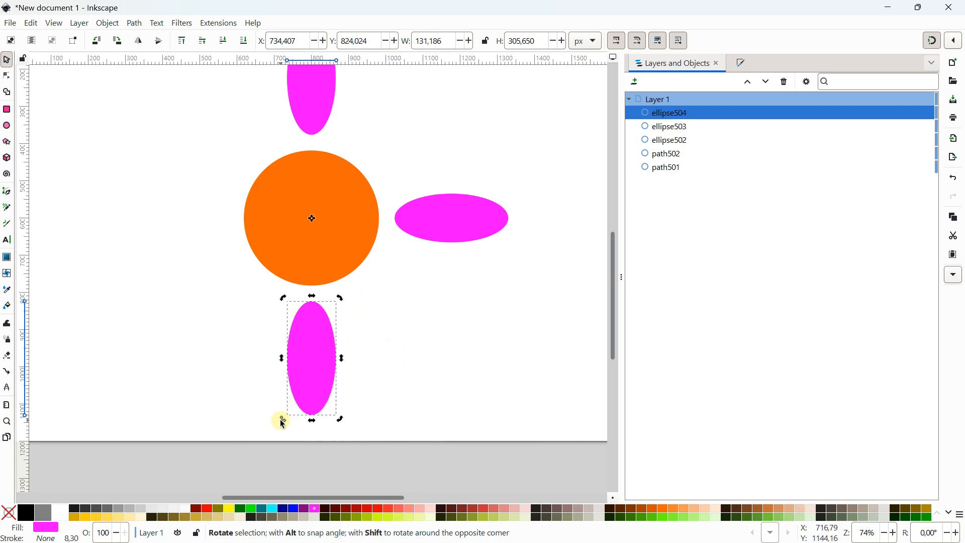
pyautogui.moveTo(283, 418); pyautogui.dragTo(167, 197)
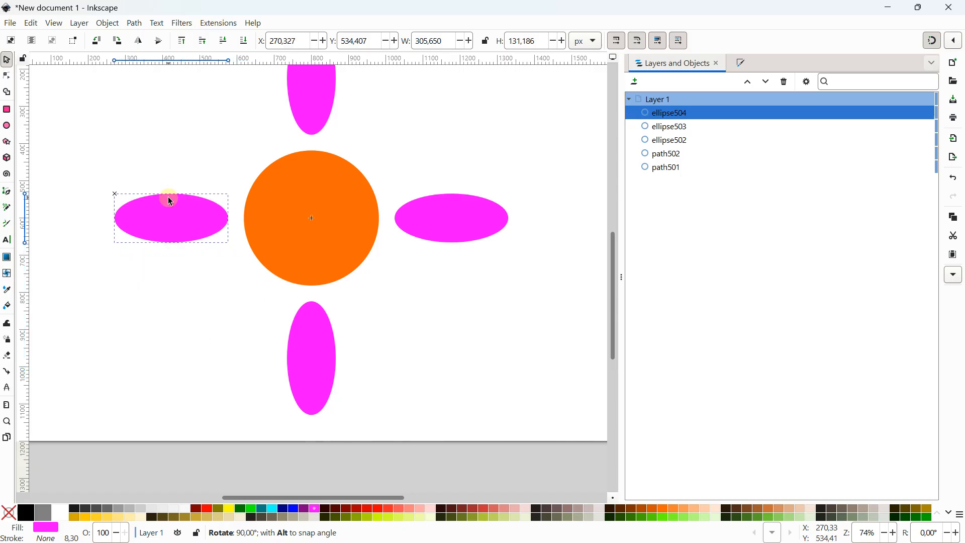
pyautogui.scroll(-1, 212, 215)
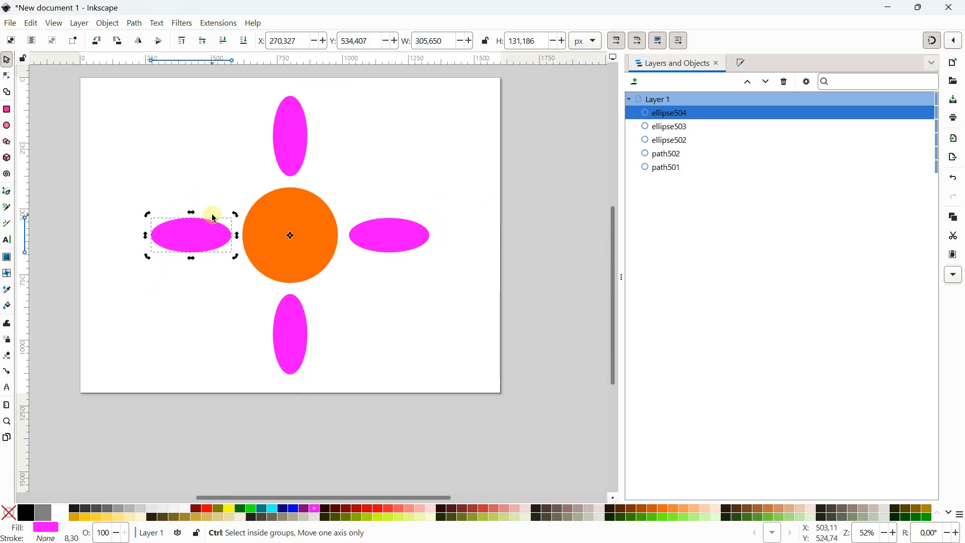
pyautogui.click(208, 162)
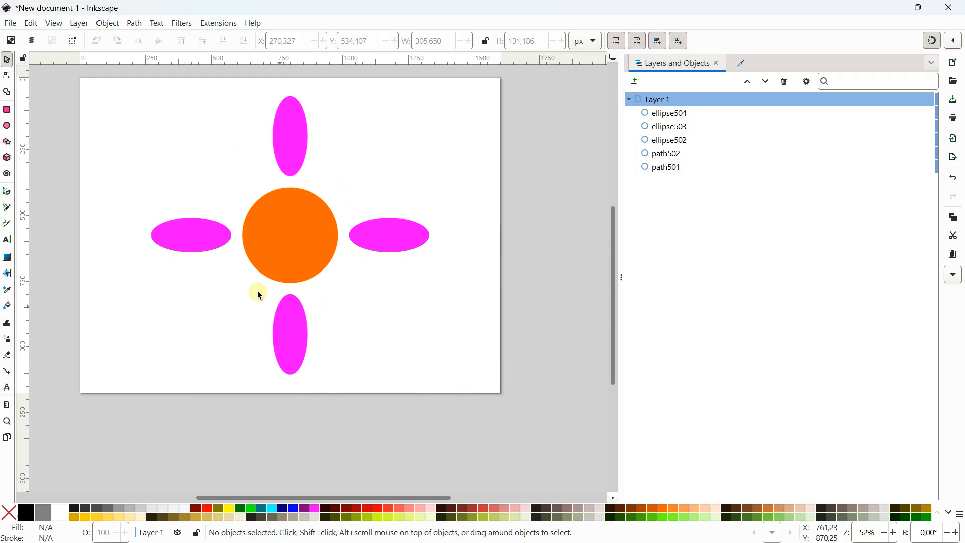
# Step: Duplicate the four magenta ellipses around the orange circle in place
pyautogui.click(288, 134)
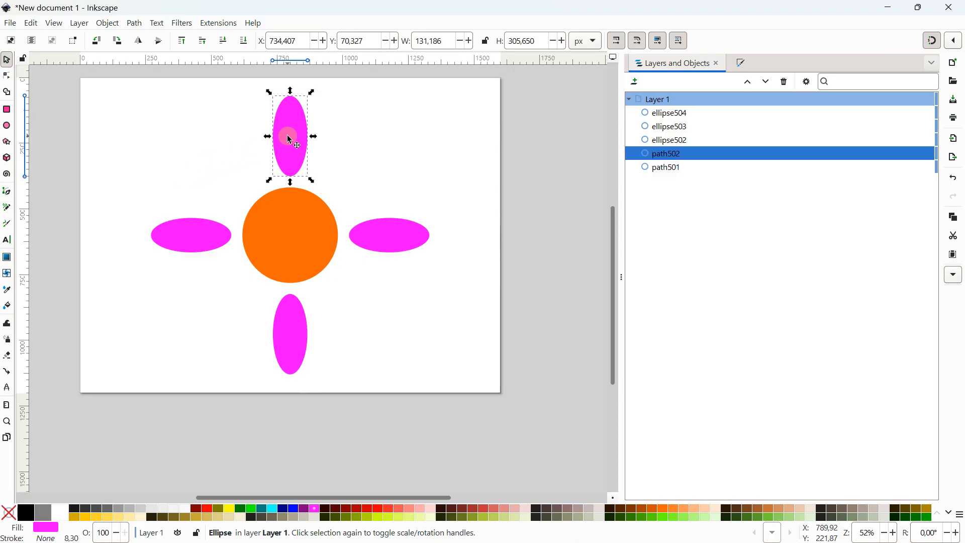
pyautogui.keyDown('shift'); pyautogui.click(393, 229); pyautogui.keyUp('shift')
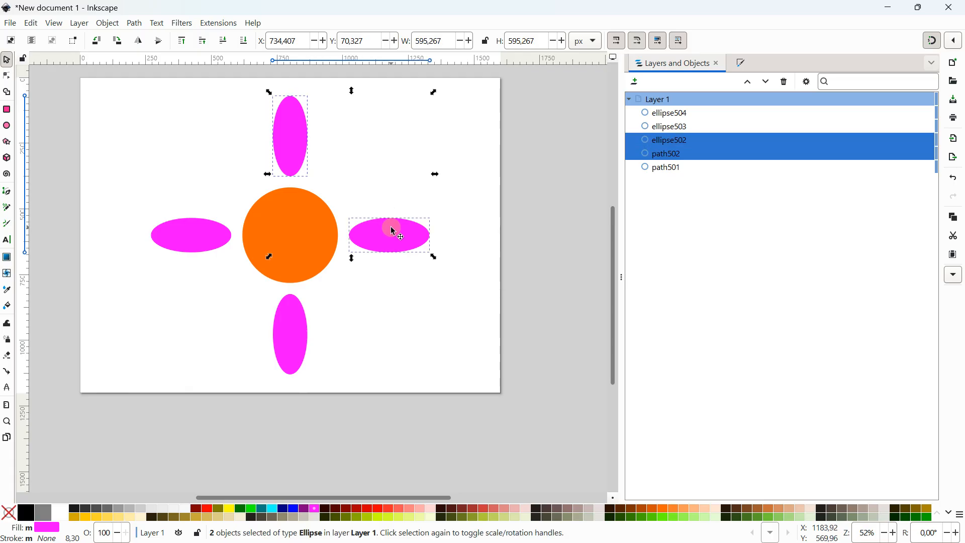
pyautogui.keyDown('shift'); pyautogui.click(280, 326); pyautogui.keyUp('shift')
pyautogui.keyDown('shift'); pyautogui.click(172, 238); pyautogui.keyUp('shift')
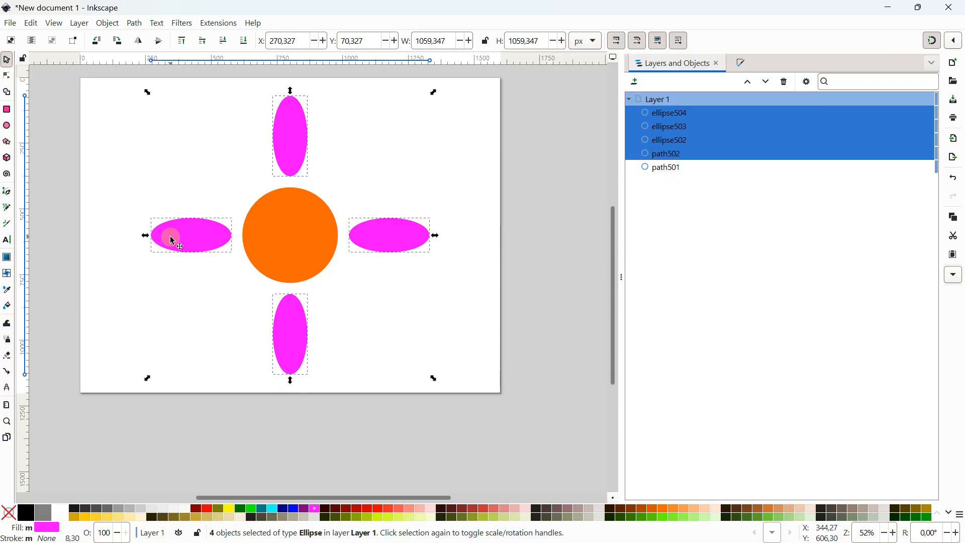
pyautogui.rightClick(173, 241)
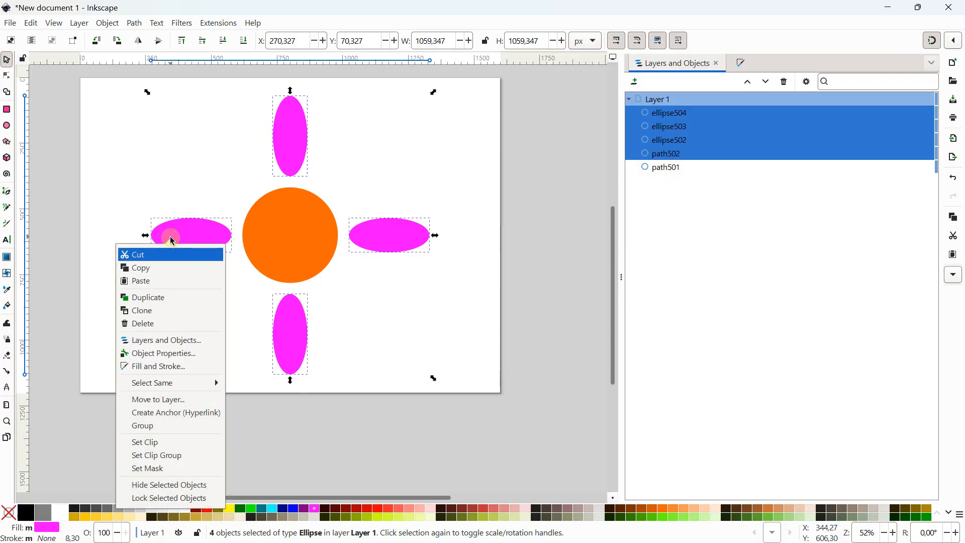
pyautogui.click(172, 301)
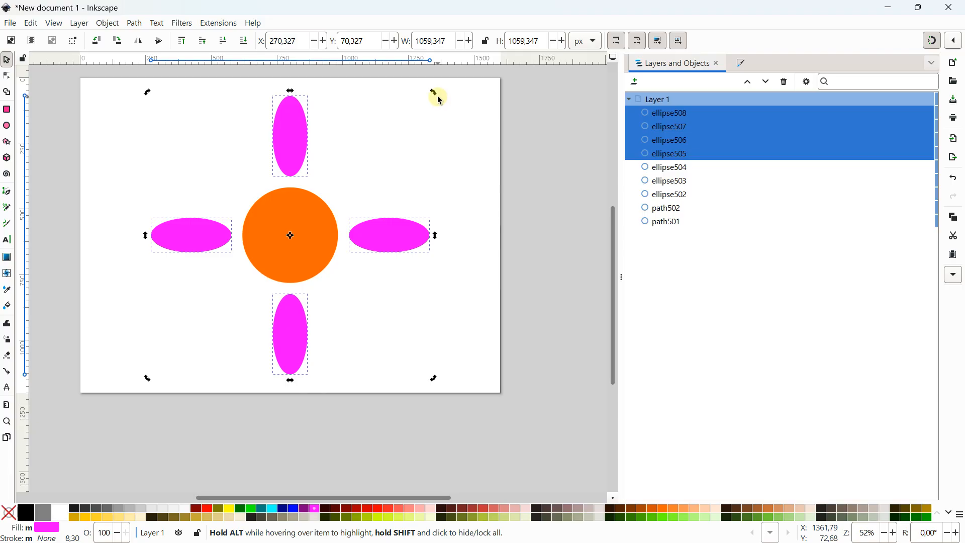
# Step: Rotate the four duplicated ellipses 45° around the orange circle's centre and deselect them
pyautogui.moveTo(436, 94); pyautogui.dragTo(447, 109)
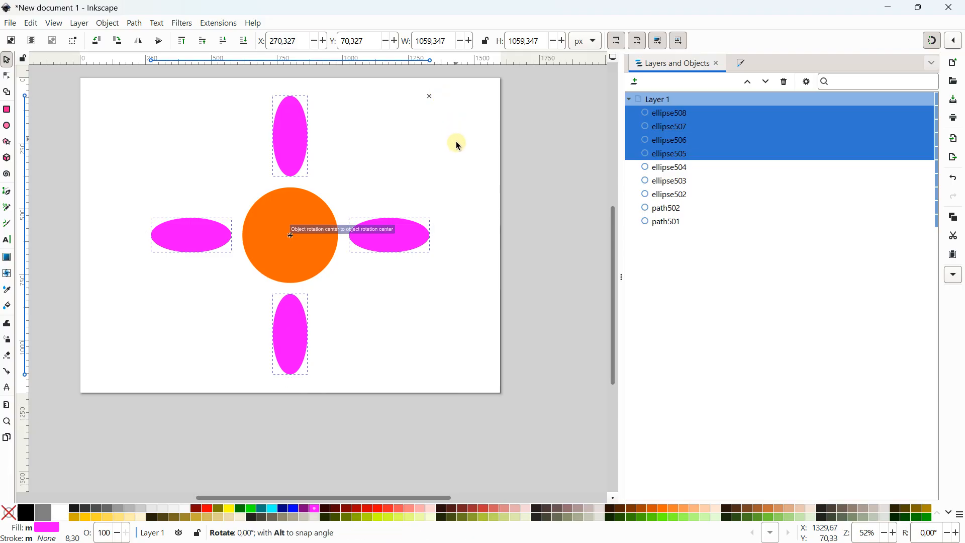
pyautogui.moveTo(439, 247); pyautogui.dragTo(361, 236)
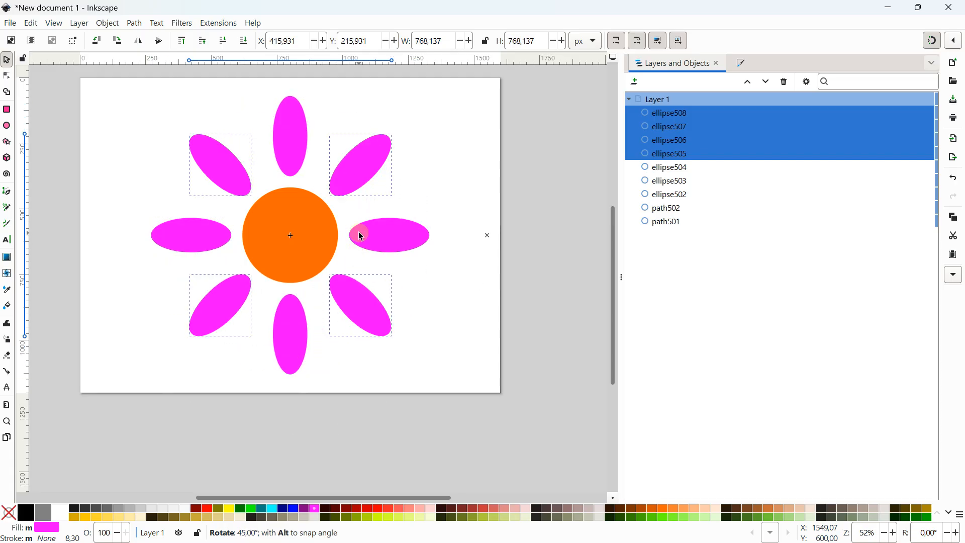
pyautogui.moveTo(361, 236); pyautogui.dragTo(360, 233)
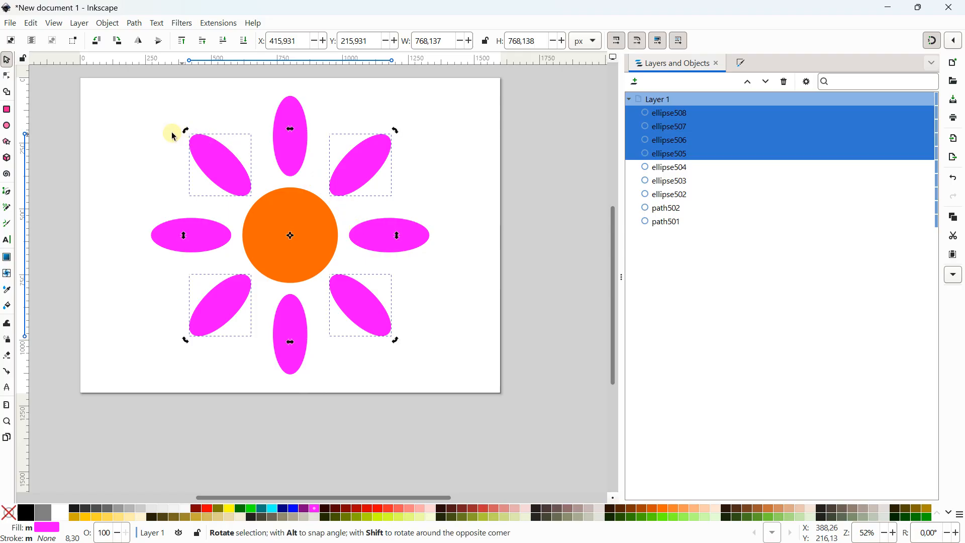
pyautogui.click(125, 123)
pyautogui.scroll(-1, 155, 139)
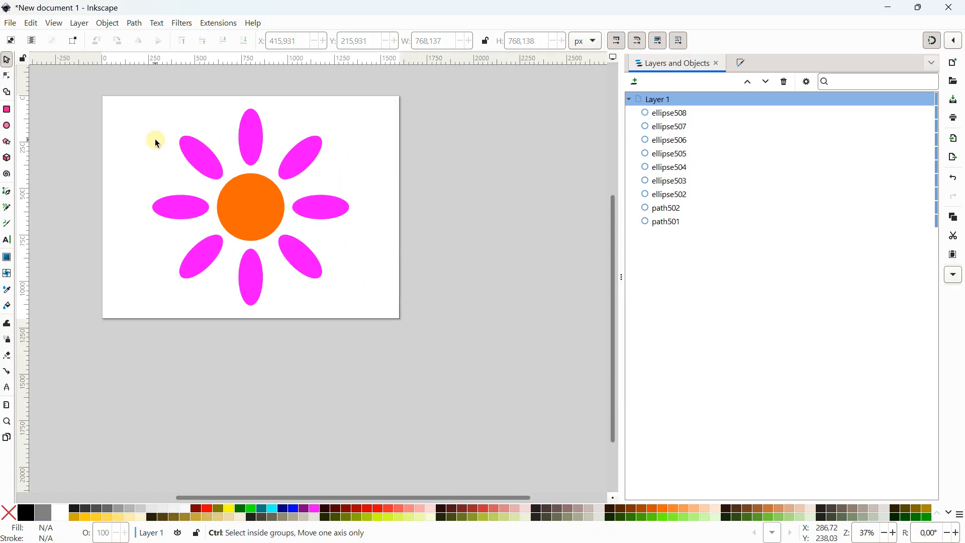
pyautogui.scroll(1, 161, 136)
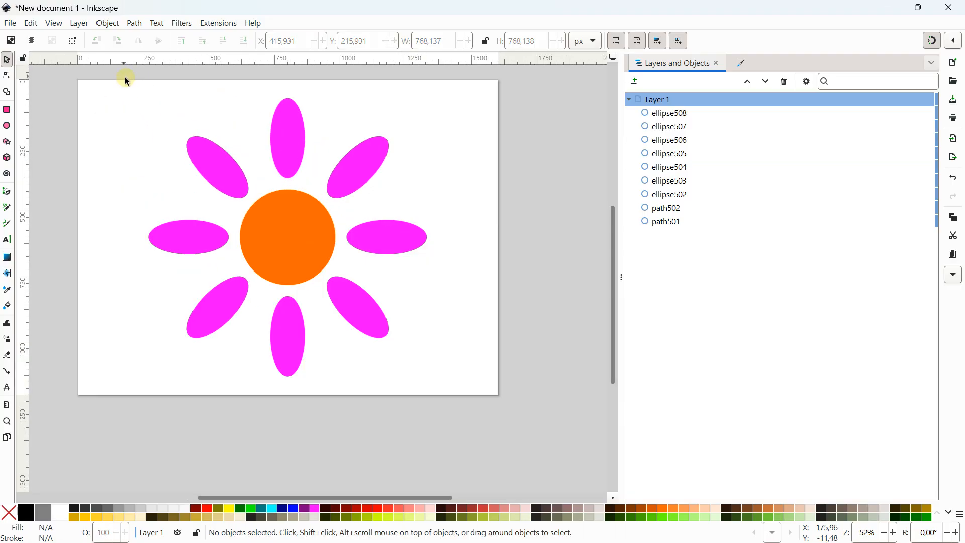
# Step: Scale all nine flower shapes down together to about 378 px wide and place them in the page's upper-left area
pyautogui.moveTo(125, 77); pyautogui.dragTo(468, 420)
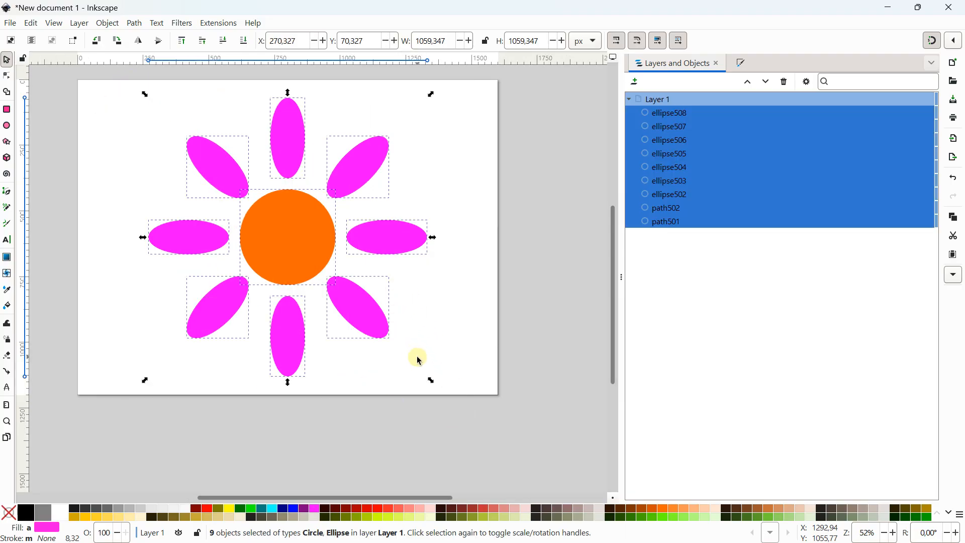
pyautogui.moveTo(431, 380); pyautogui.dragTo(258, 198)
pyautogui.moveTo(293, 238); pyautogui.dragTo(253, 253)
pyautogui.scroll(1, 289, 244)
# Step: Group the flower's shapes and shrink the group to about 257 px wide near the page's upper-left corner
pyautogui.rightClick(259, 258)
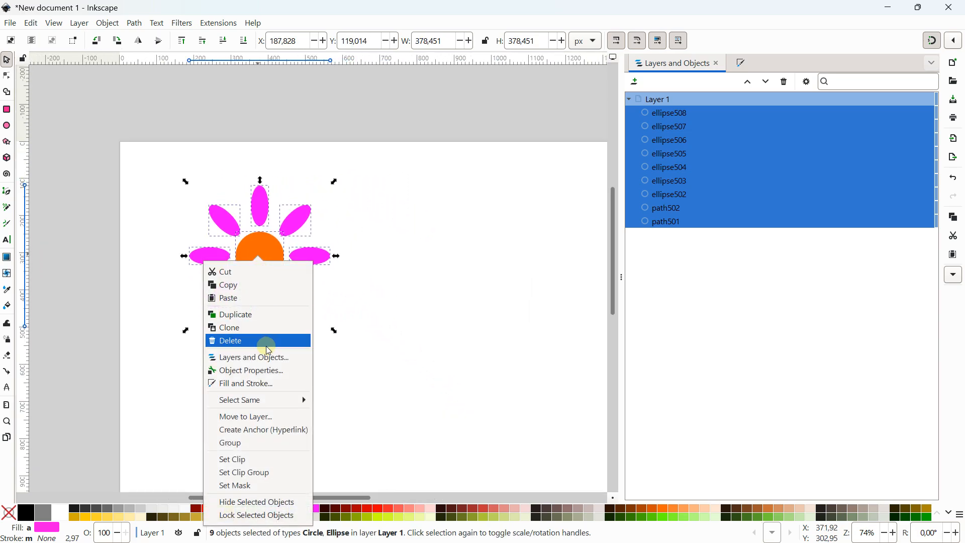
pyautogui.click(259, 443)
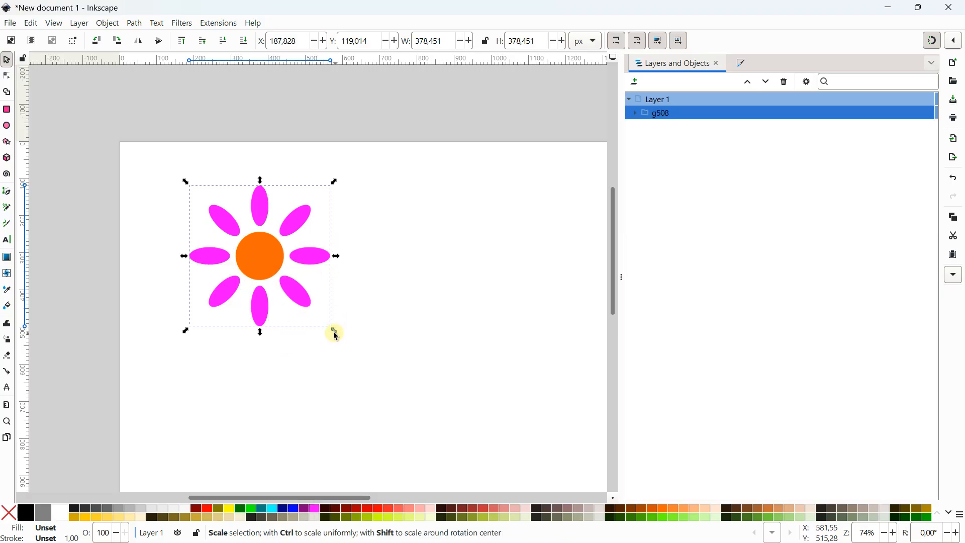
pyautogui.moveTo(336, 335); pyautogui.dragTo(299, 286)
pyautogui.moveTo(232, 233); pyautogui.dragTo(225, 231)
pyautogui.keyDown('ctrl'); pyautogui.scroll(-1, 225, 231); pyautogui.keyUp('ctrl')
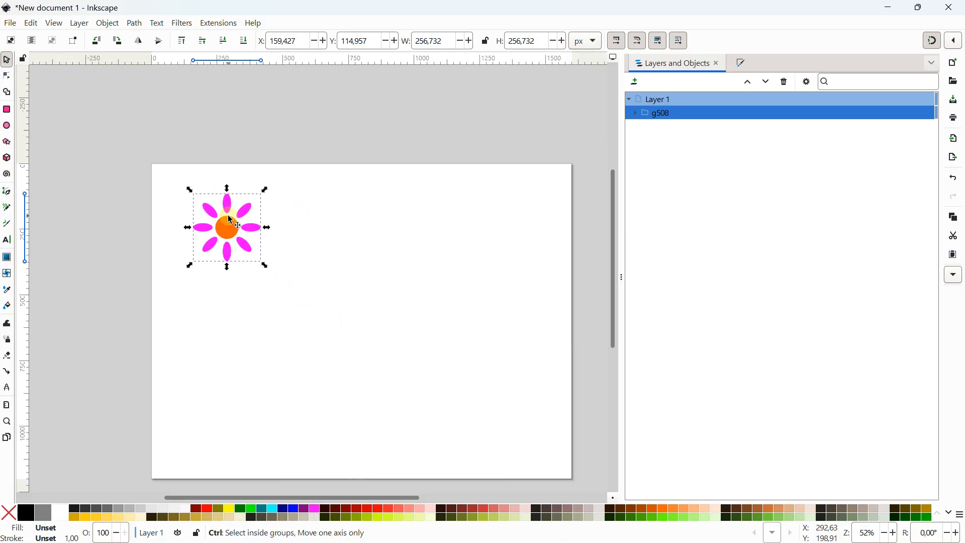
# Step: Duplicate the flower group, move the copy toward the page's centre and enlarge it to about 561 px wide
pyautogui.hotkey('ctrl', 'd')
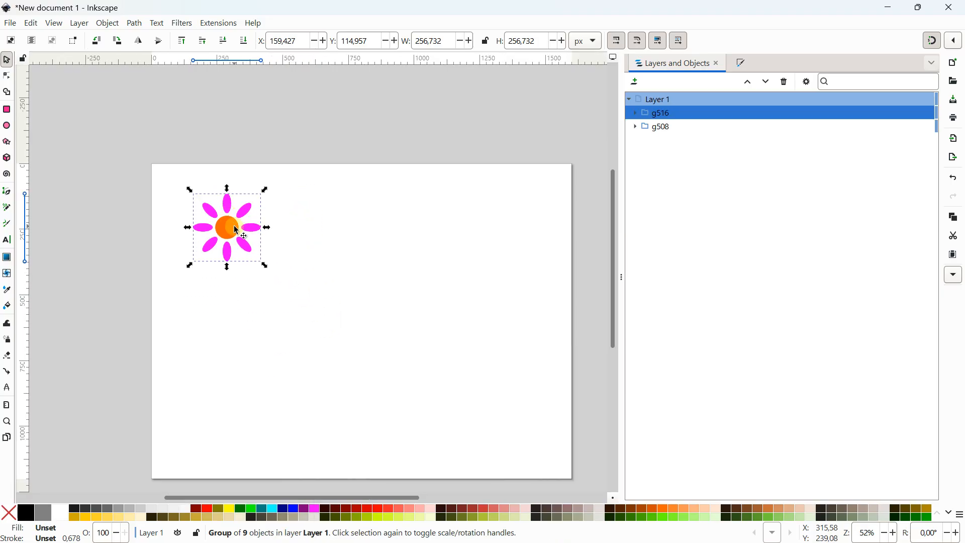
pyautogui.moveTo(237, 231); pyautogui.dragTo(471, 410)
# Step: Duplicate the large flower, move the copy to the page's lower-left area and shrink it to about 360 px wide
pyautogui.hotkey('ctrl', 'd')
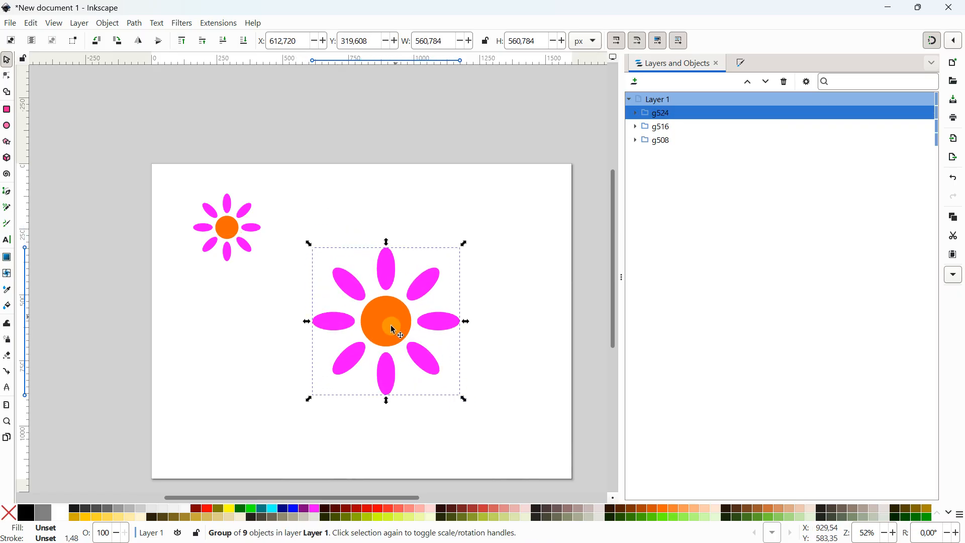
pyautogui.moveTo(393, 331); pyautogui.dragTo(248, 404)
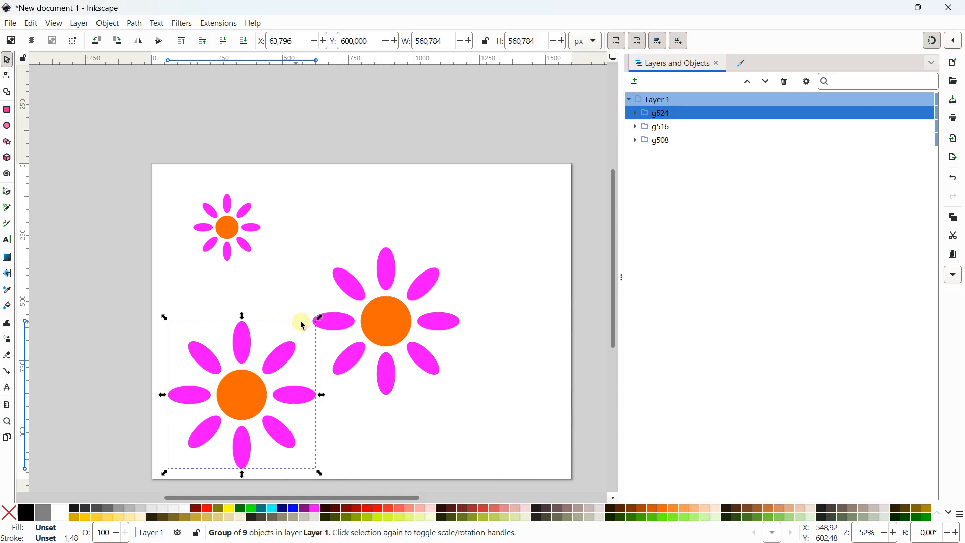
pyautogui.moveTo(319, 319); pyautogui.dragTo(267, 372)
# Step: Place a duplicate of the lower-left flower in the page's upper-right corner and shrink it to about 288 px wide
pyautogui.moveTo(226, 399); pyautogui.dragTo(511, 221)
pyautogui.hotkey('ctrl', 'd')
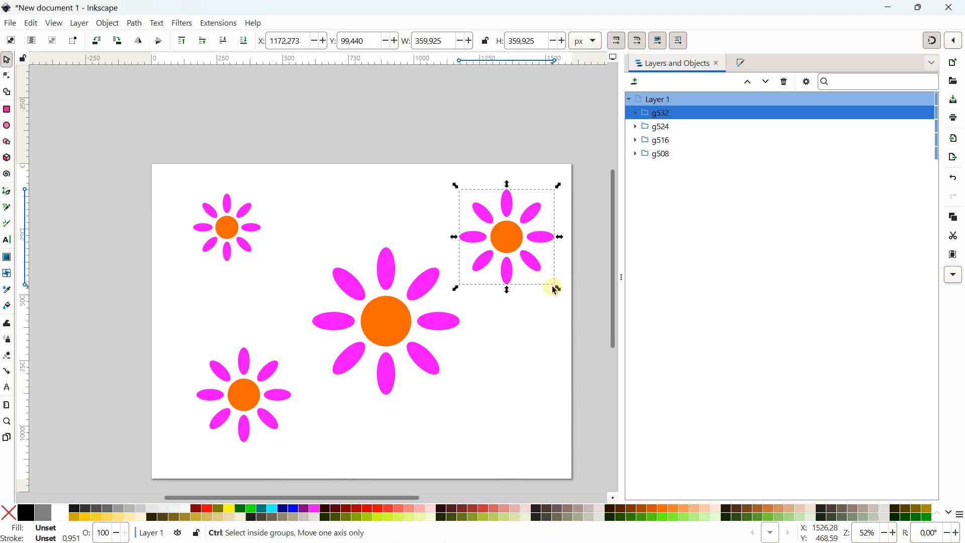
pyautogui.moveTo(560, 289); pyautogui.dragTo(550, 274)
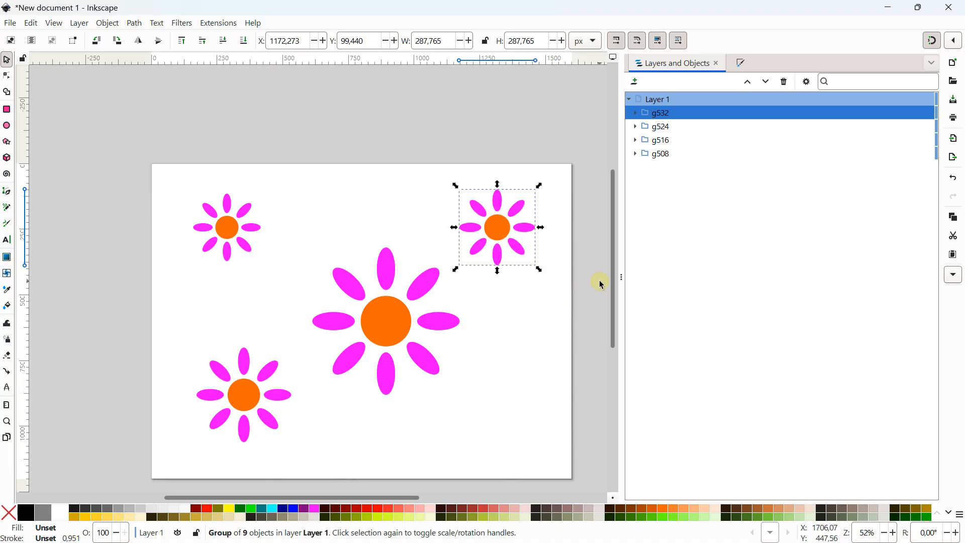
pyautogui.click(598, 282)
# Step: Move the large central flower slightly down and to the right, then deselect it
pyautogui.moveTo(393, 353); pyautogui.dragTo(392, 345)
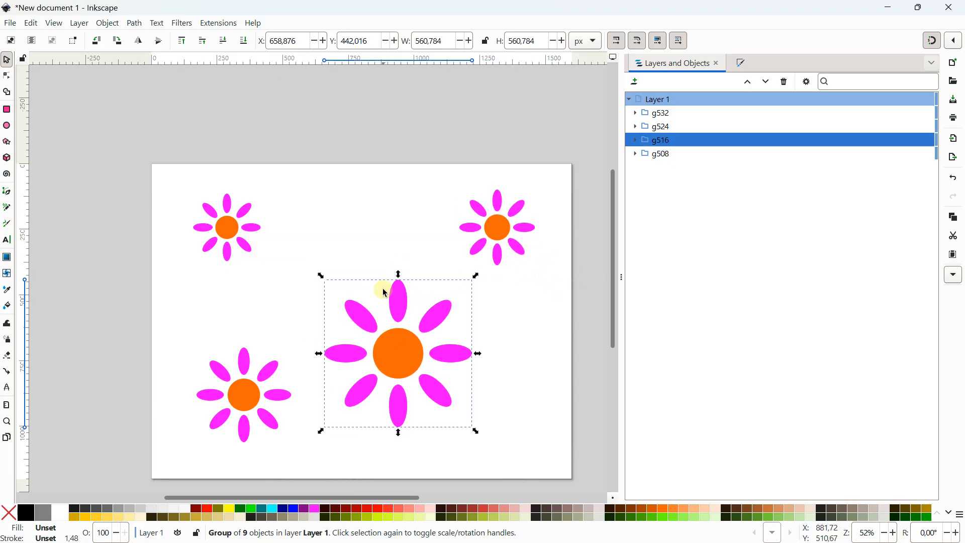
pyautogui.hscroll(2, 382, 288)
pyautogui.scroll(-1, 382, 289)
pyautogui.click(334, 114)
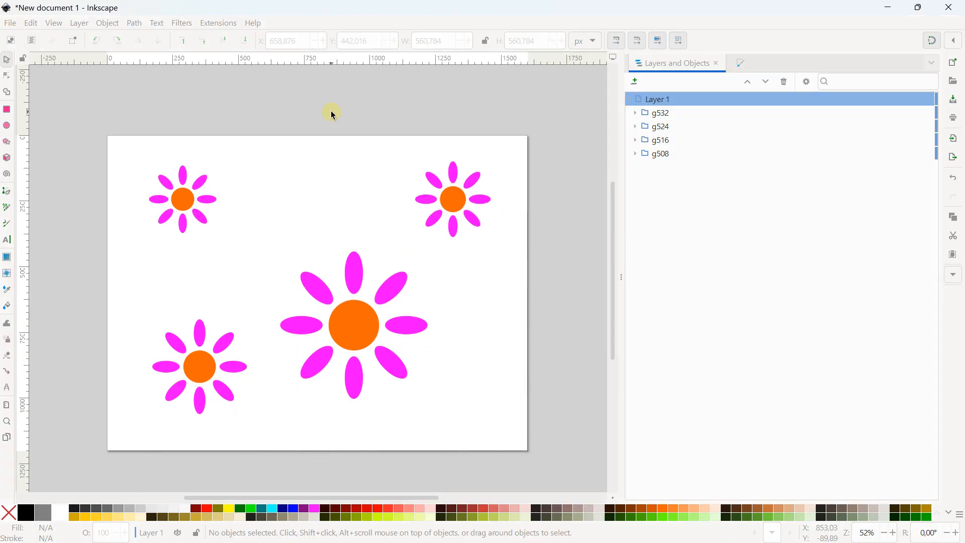
# Step: Move the large flower to the page's upper middle and place a duplicate scaled to about 474 px wide at the lower right
pyautogui.click(357, 320)
pyautogui.moveTo(355, 319); pyautogui.dragTo(455, 364)
pyautogui.hotkey('ctrl', 'd')
pyautogui.moveTo(519, 441); pyautogui.dragTo(495, 409)
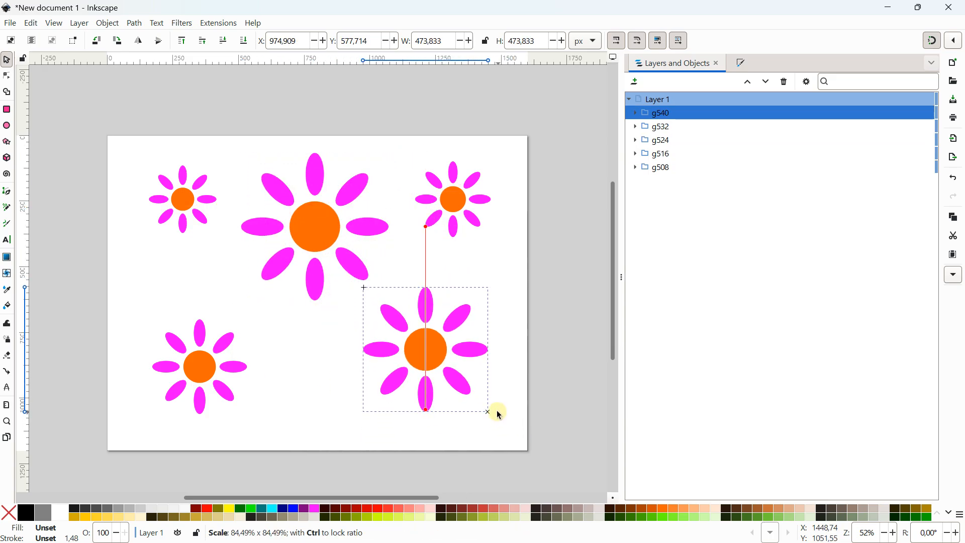
# Step: Duplicate the lower-right flower, shrink the copy to about 325 px wide and place it between the two lower flowers
pyautogui.moveTo(435, 344); pyautogui.dragTo(349, 350)
pyautogui.hotkey('ctrl', 'd')
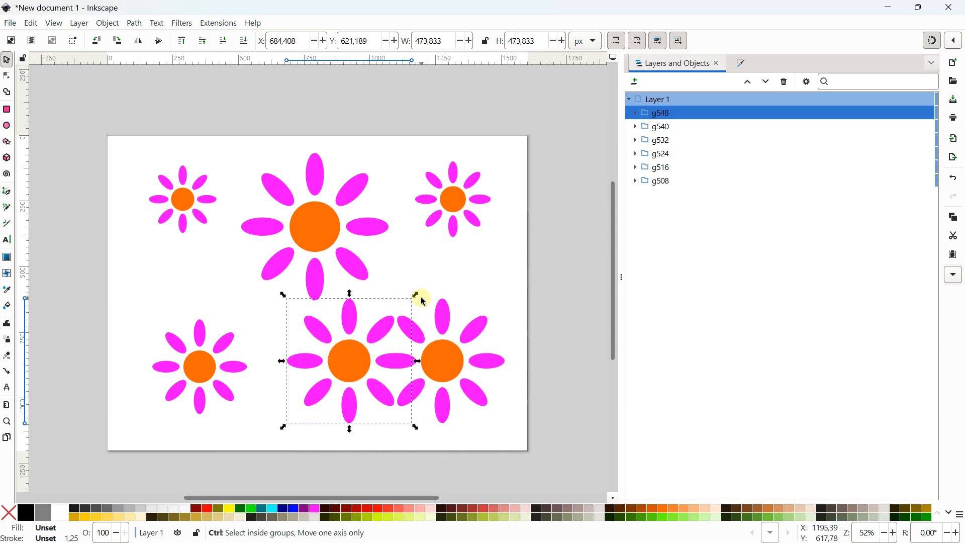
pyautogui.moveTo(417, 297); pyautogui.dragTo(378, 335)
pyautogui.moveTo(339, 373); pyautogui.dragTo(328, 361)
pyautogui.click(562, 268)
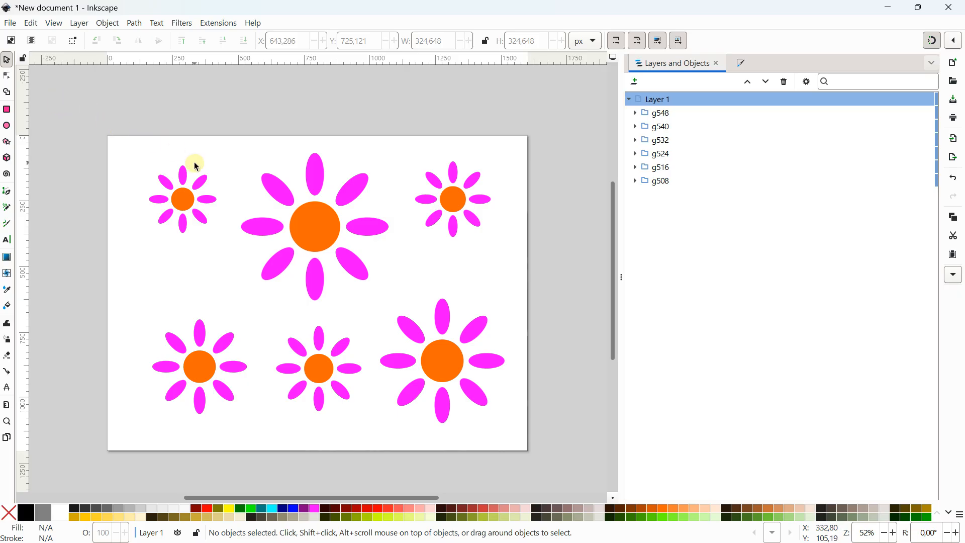
pyautogui.moveTo(195, 163); pyautogui.dragTo(197, 152)
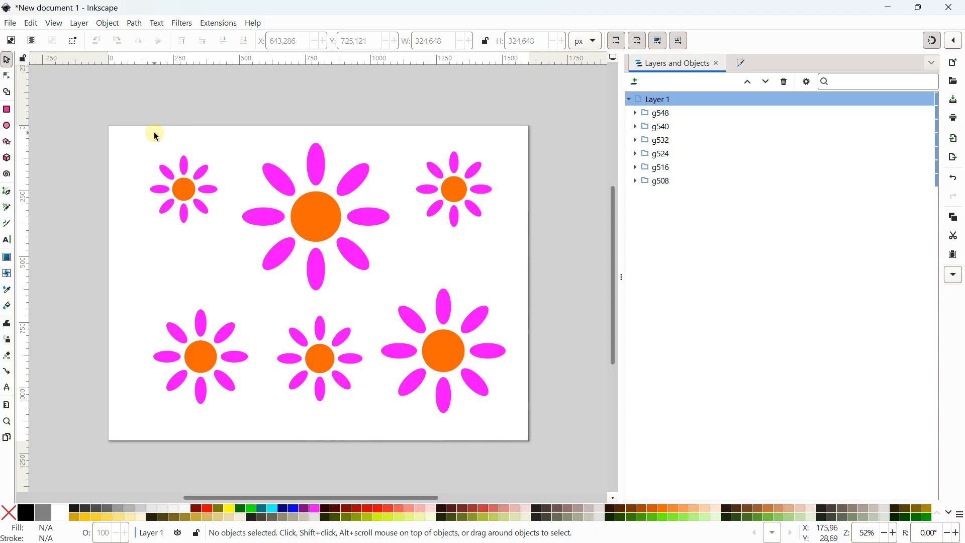